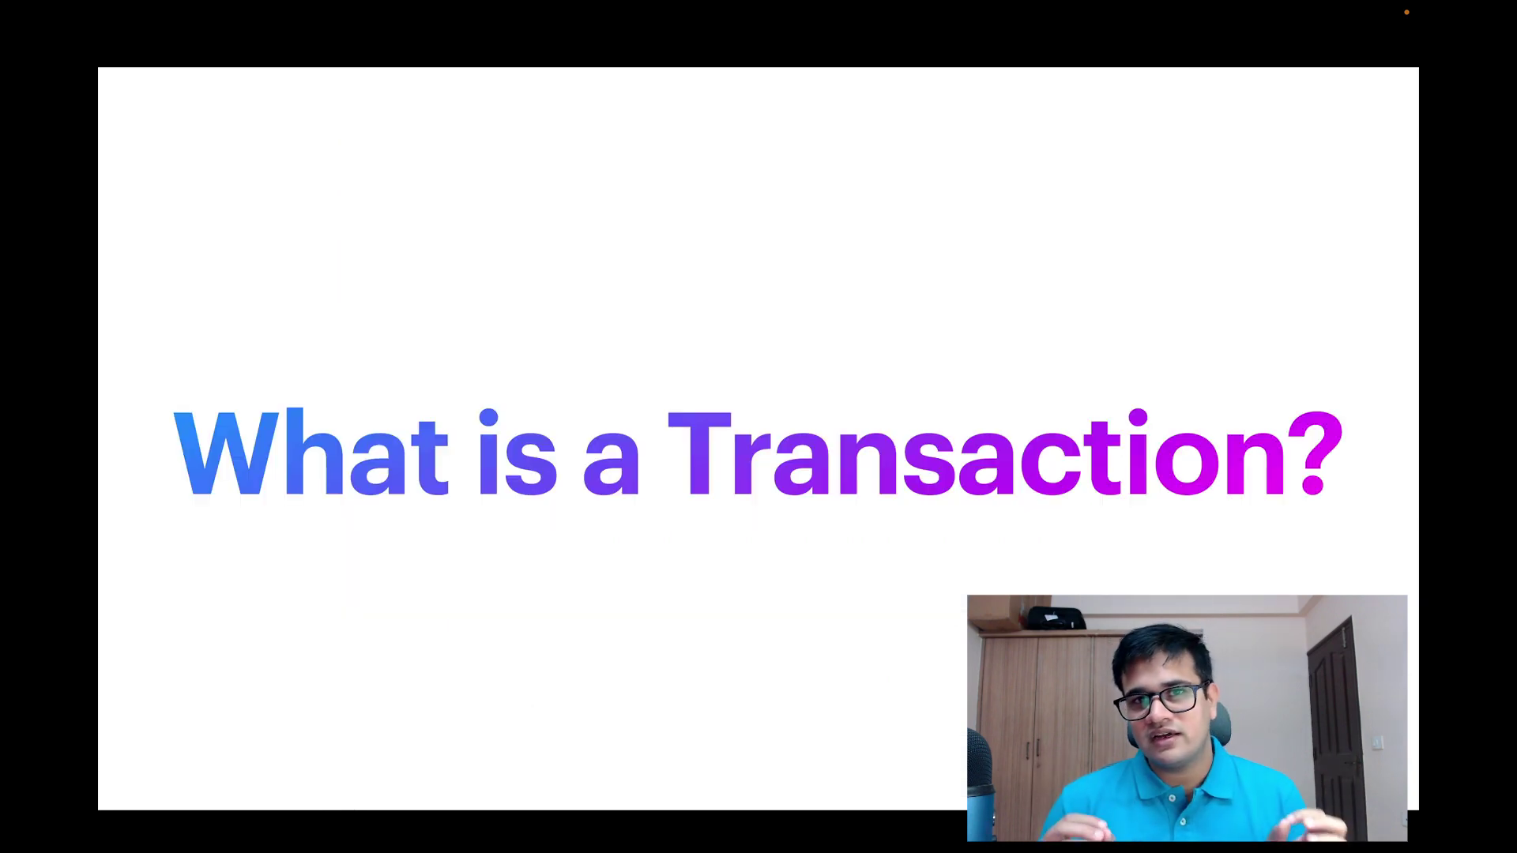
Step: Advance through the broadcasting, state-change, signing and gas-cost slides to 'When to use either?'
key(Right)
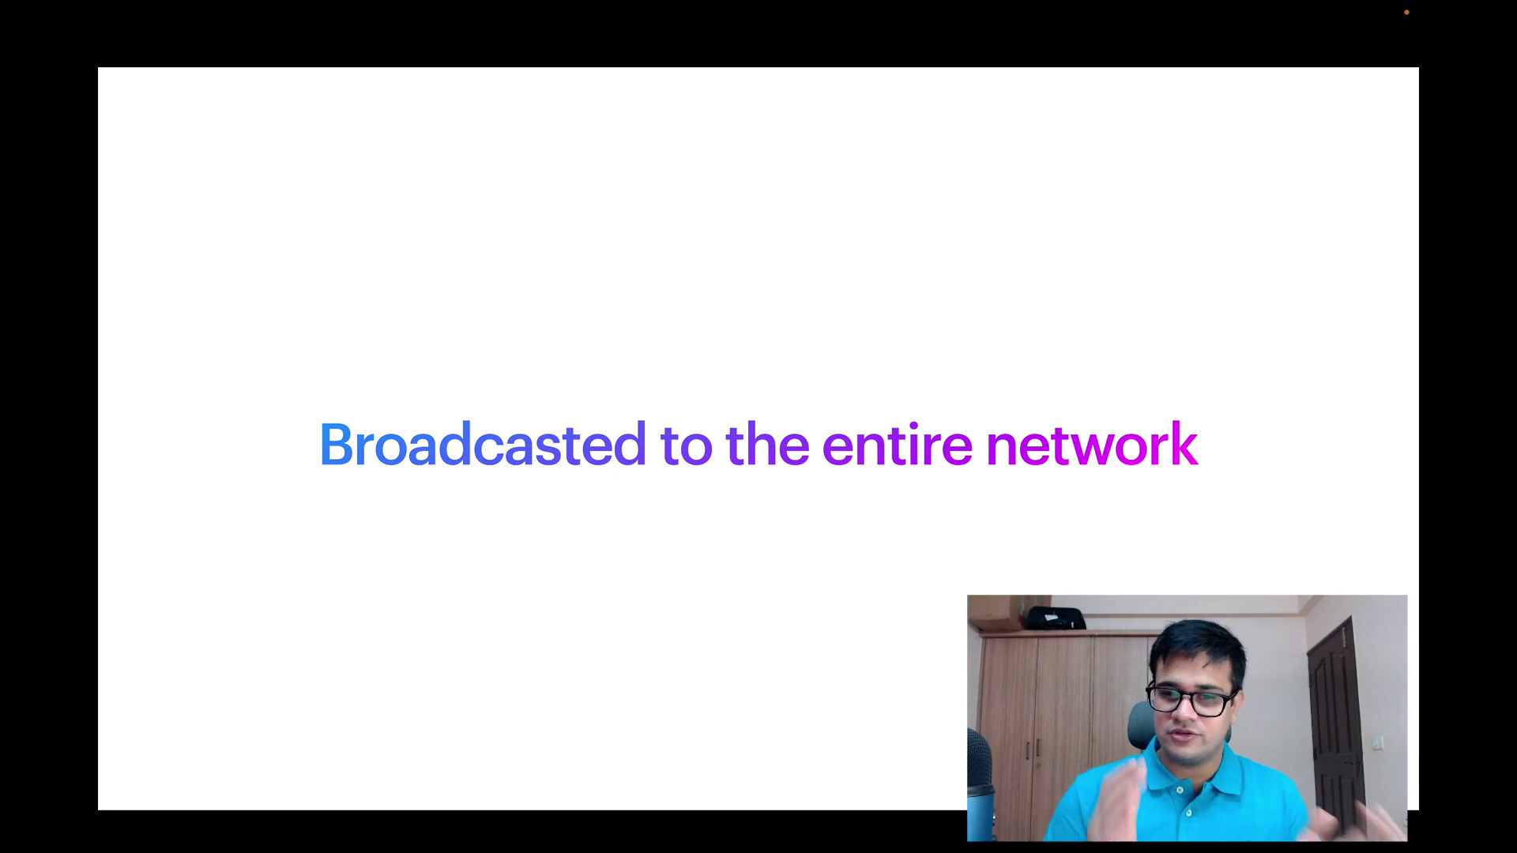
key(Right)
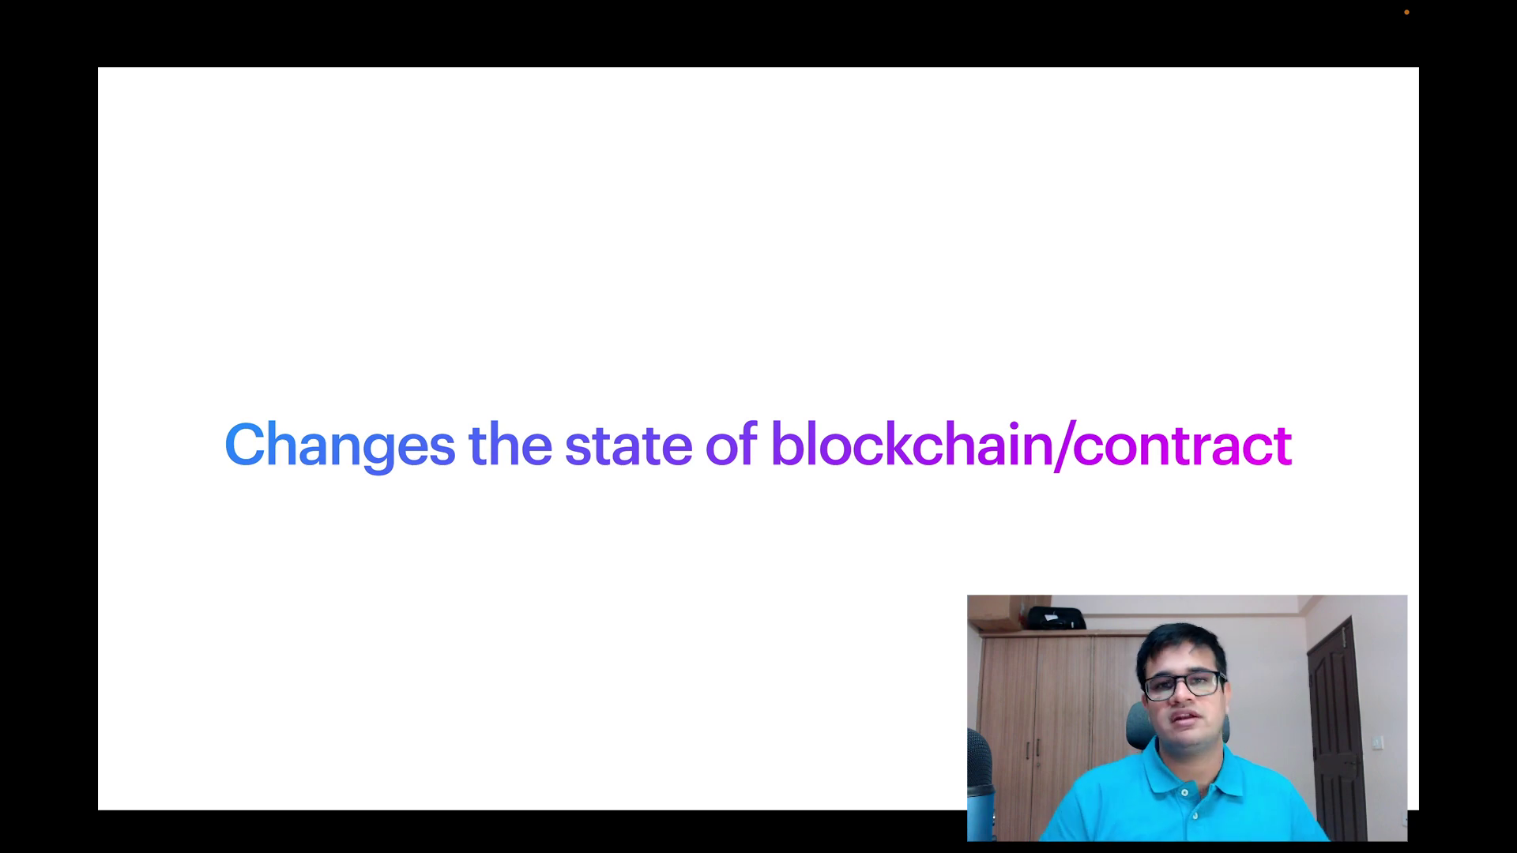
key(Right)
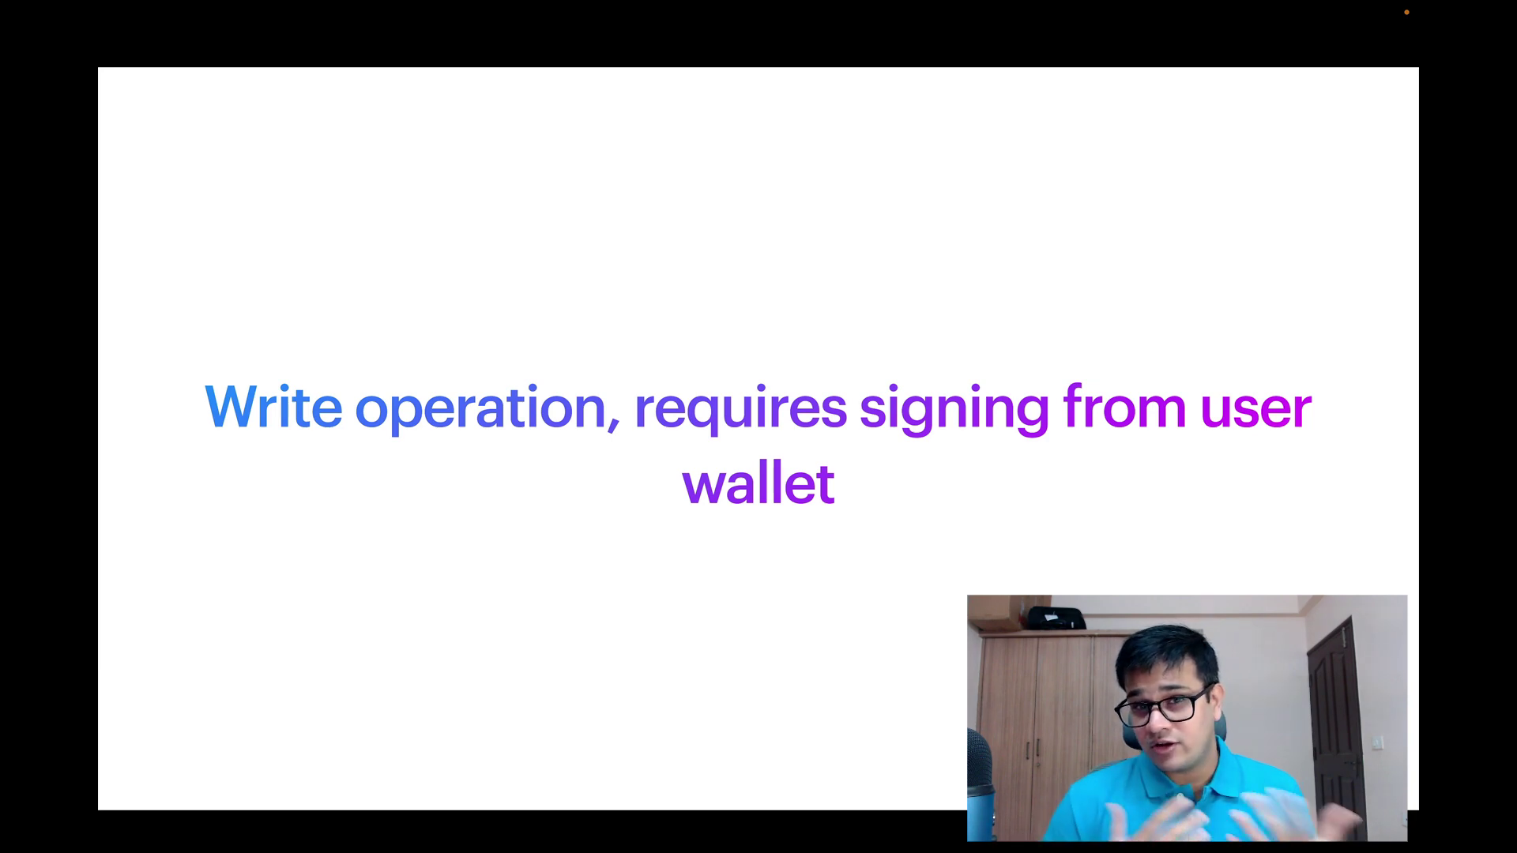
key(Right)
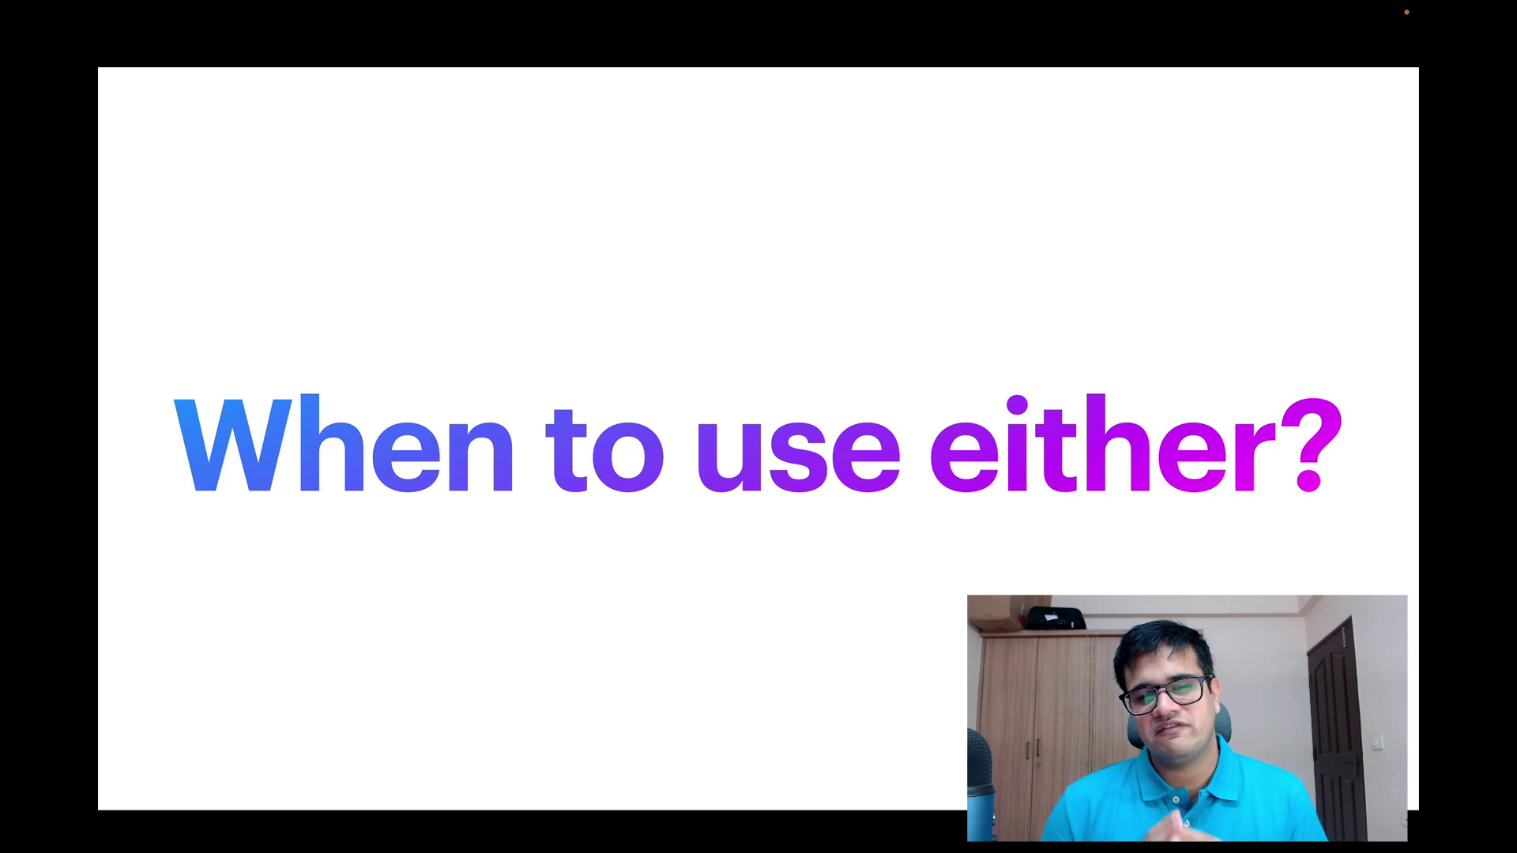
Step: Advance past the Read/Write and Check Balance/Transfer Token comparison slides to the Code slide
key(Right)
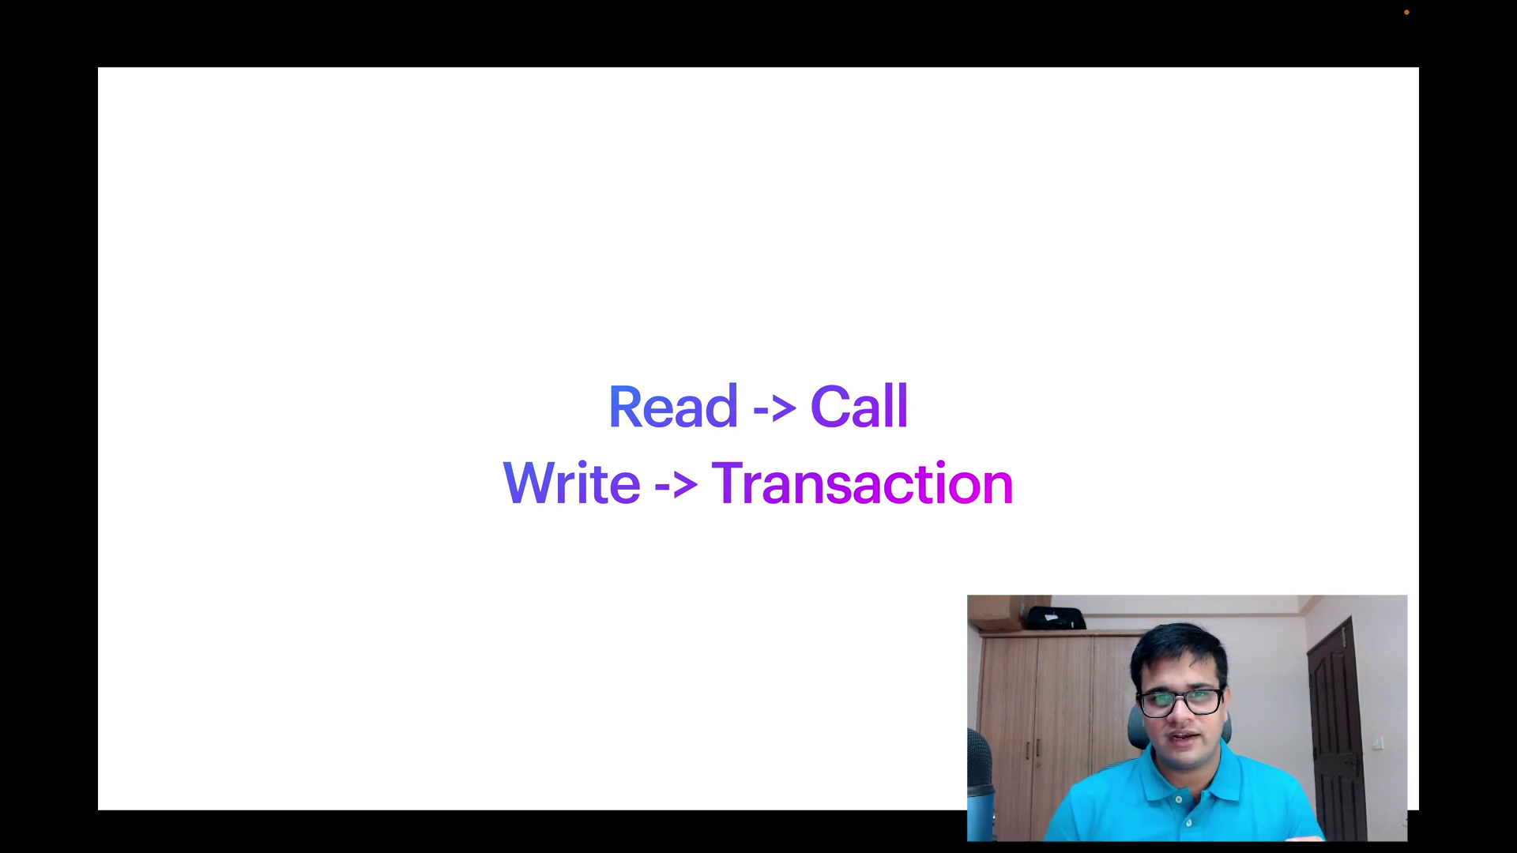
key(Right)
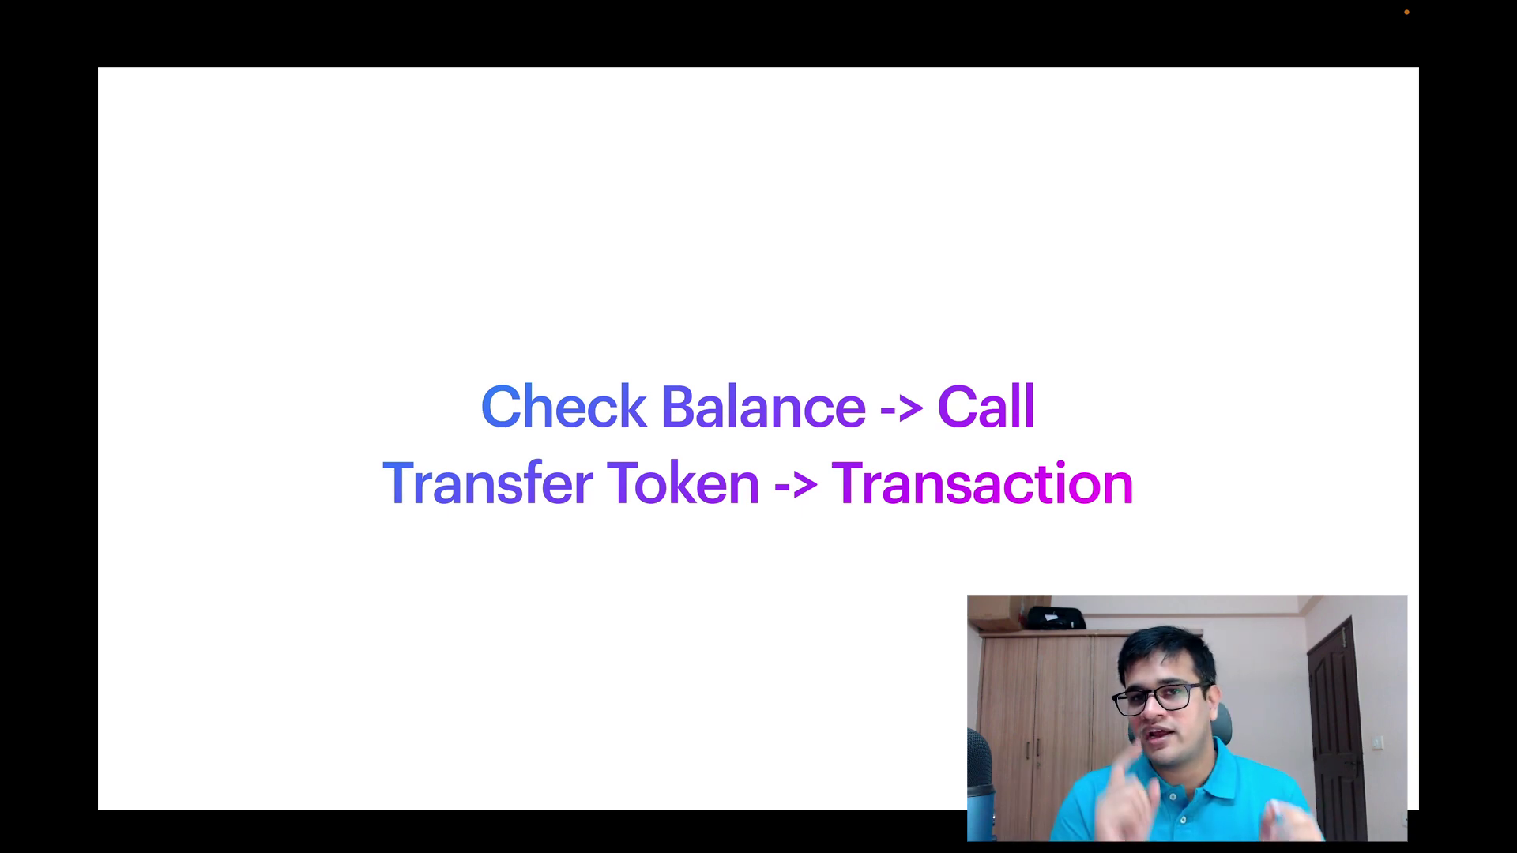
key(Right)
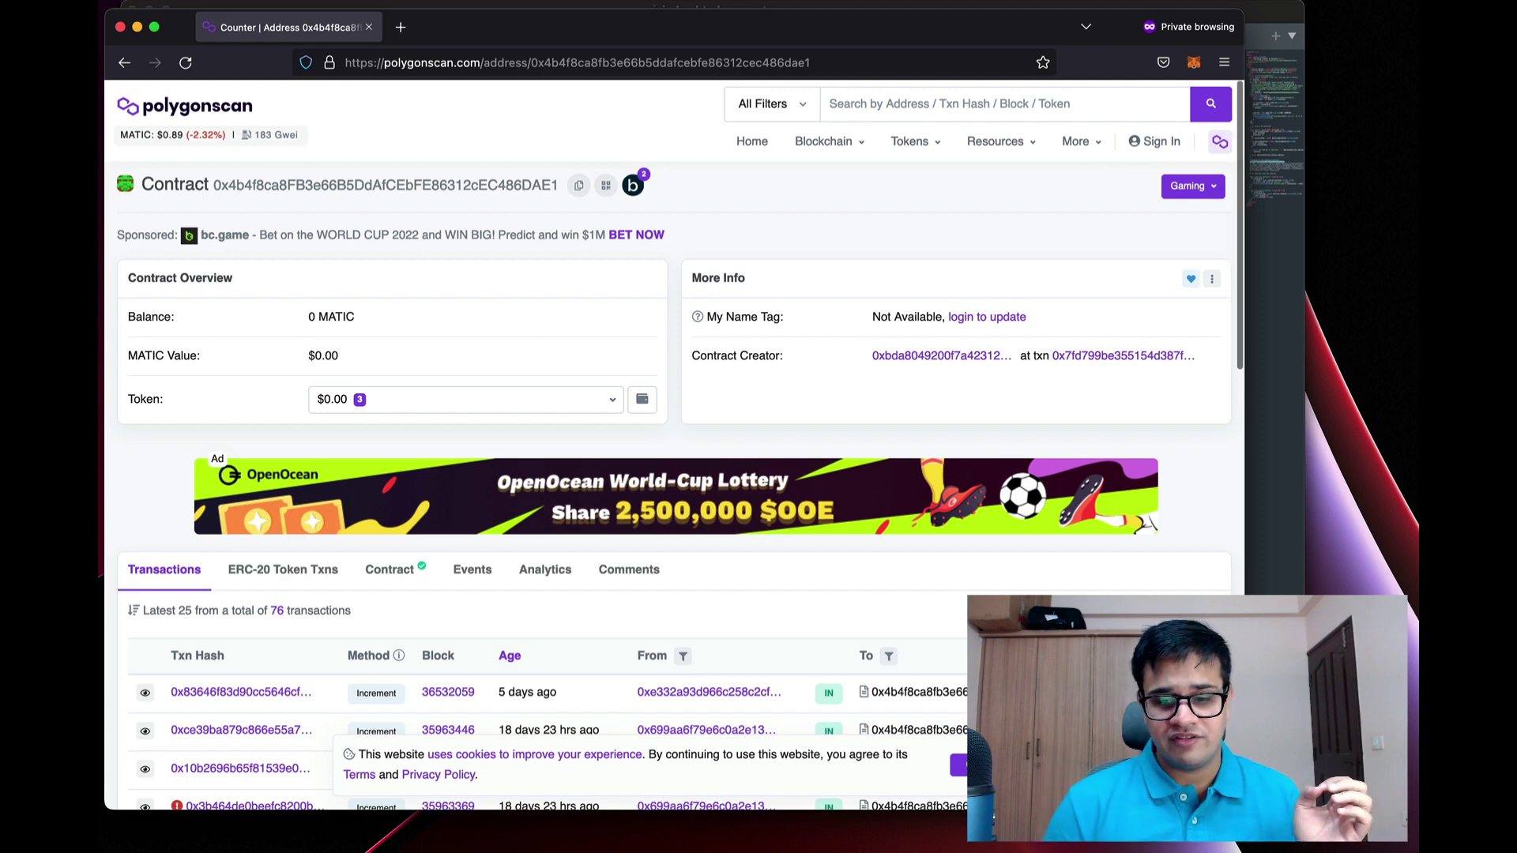
Step: Dismiss the cookie notice, confirm the Counter's count reads 65, then expand increment under Write Contract
click(959, 765)
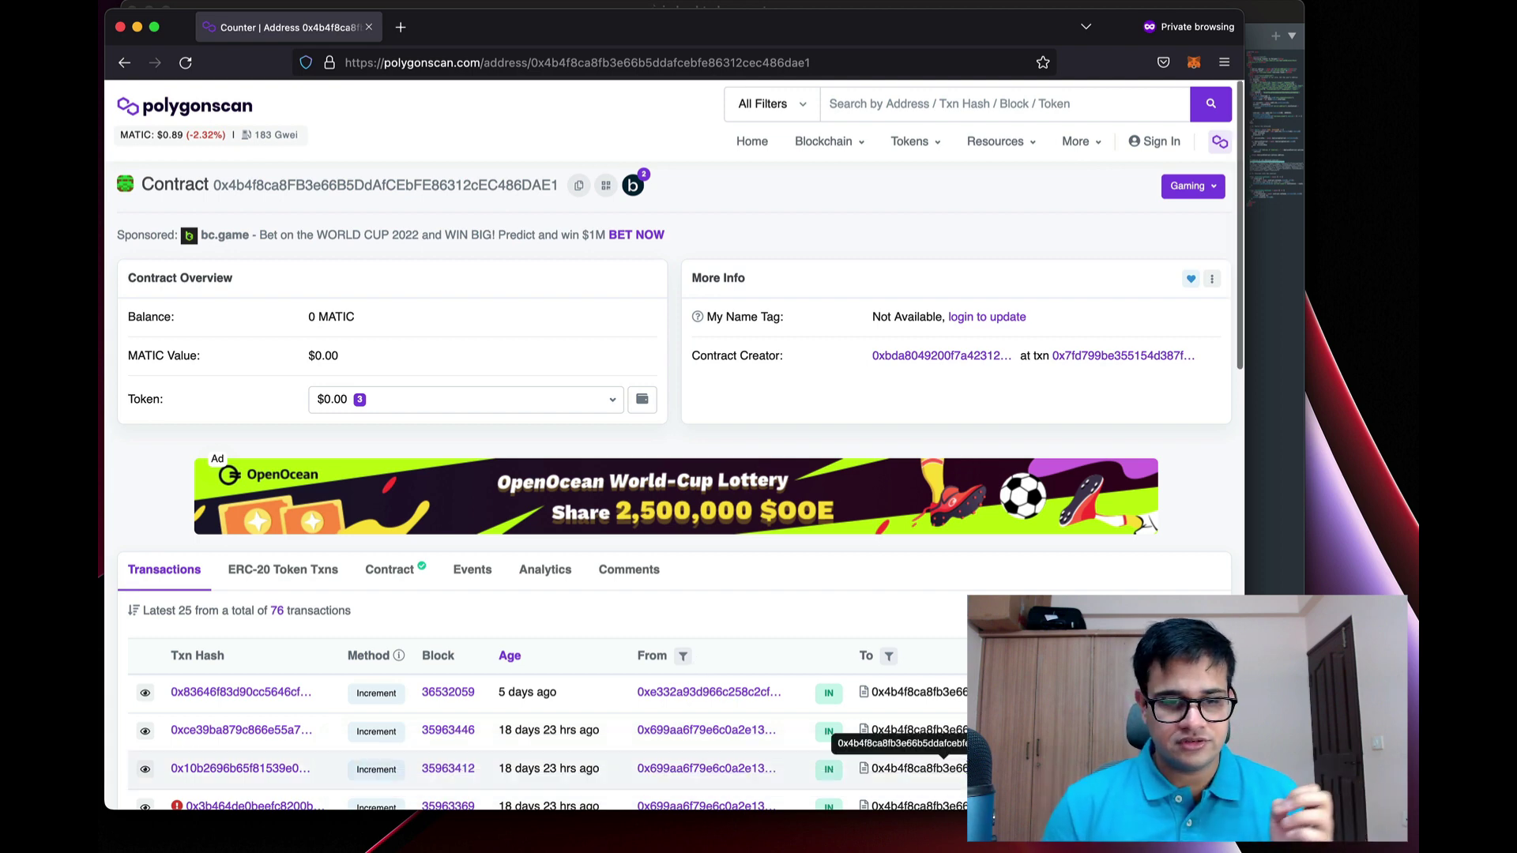
click(400, 585)
scroll(400, 624, down, 5)
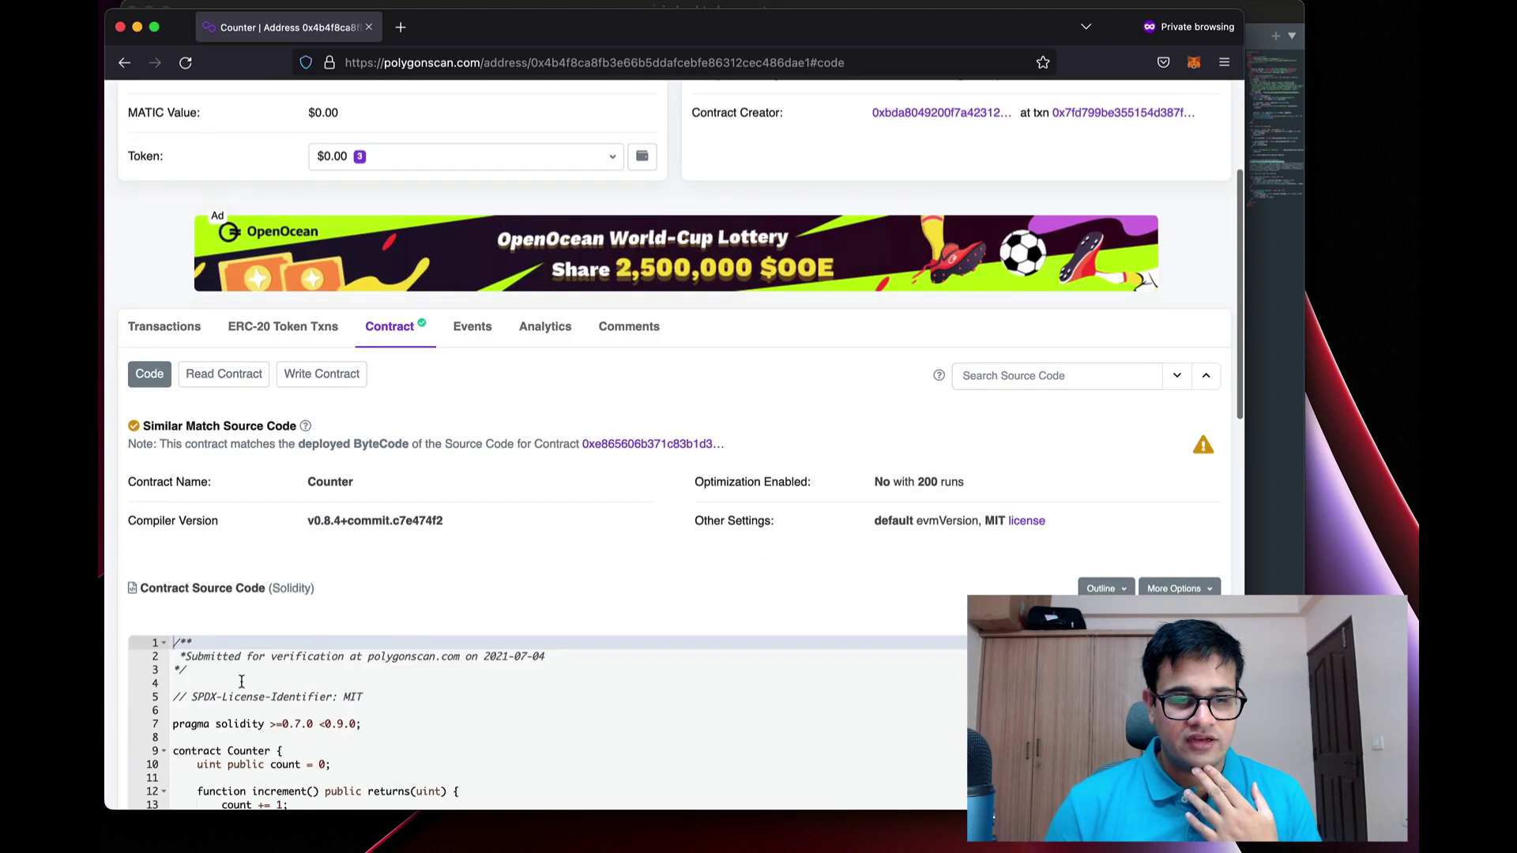
scroll(225, 486, down, 5)
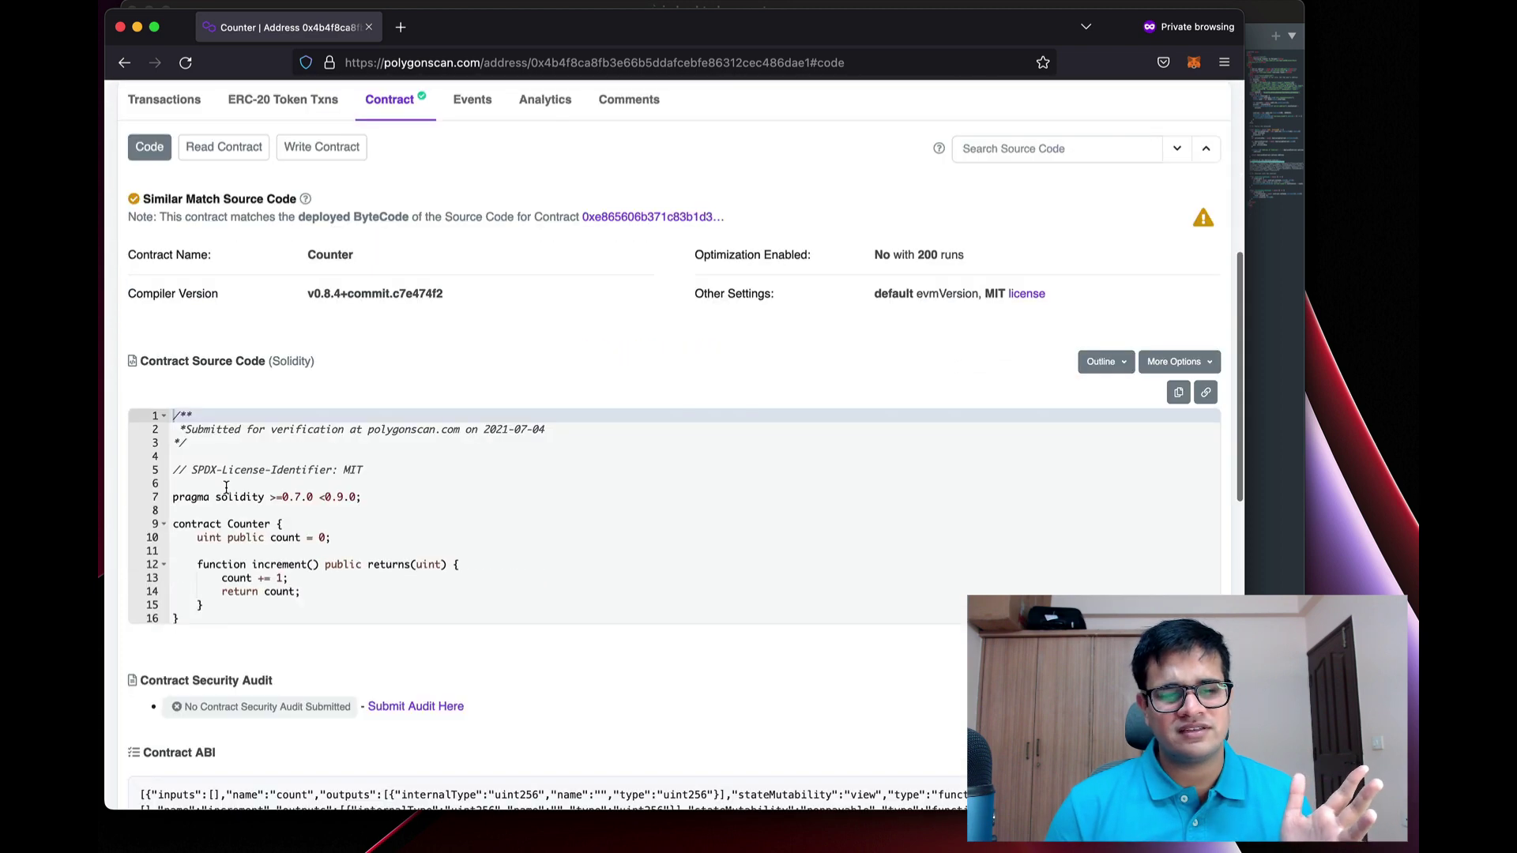
scroll(241, 547, down, 1)
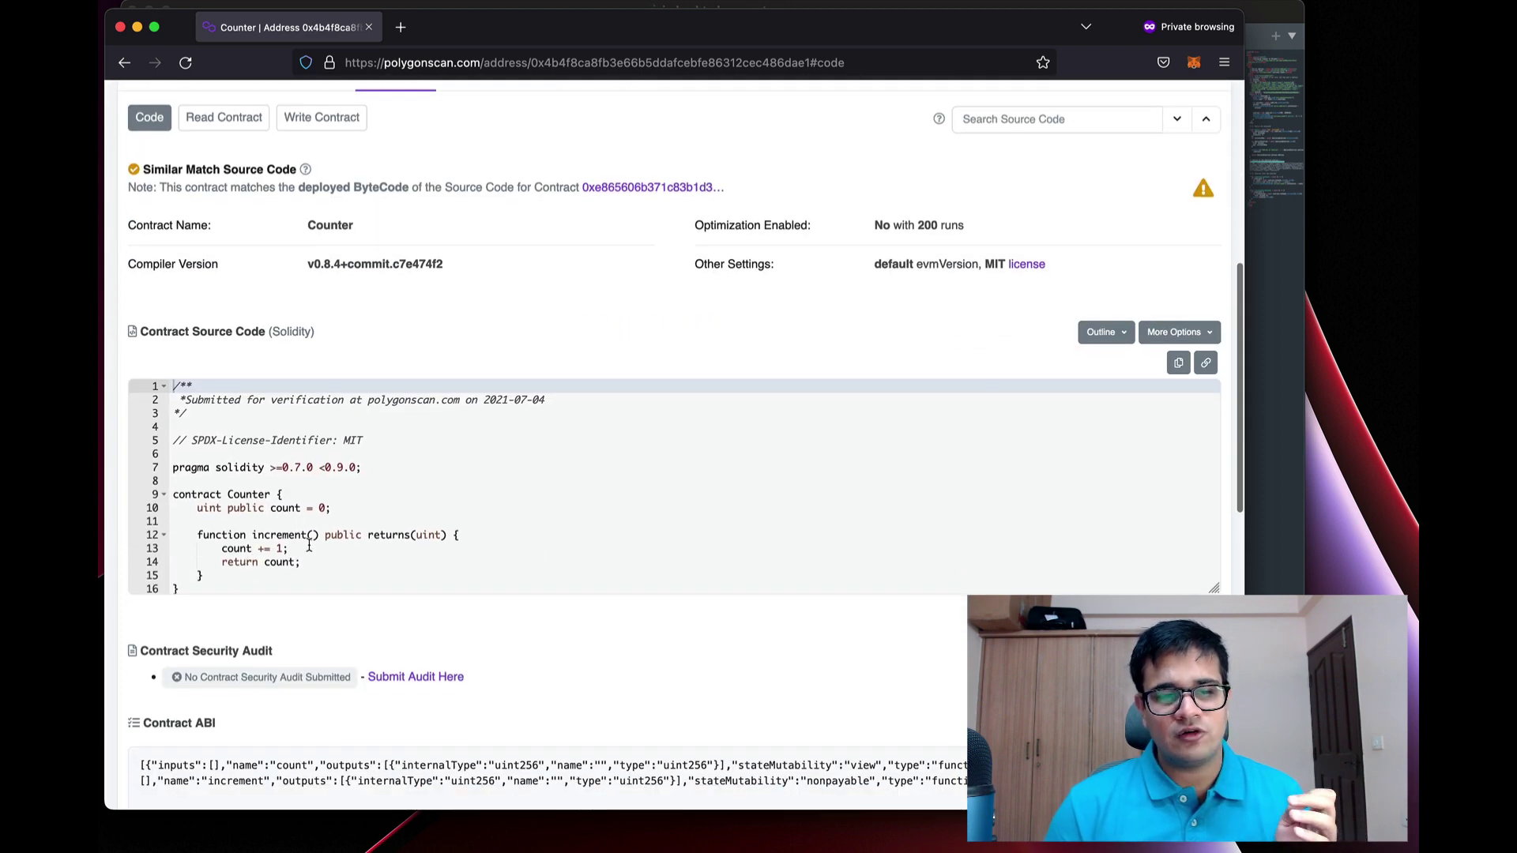
click(224, 128)
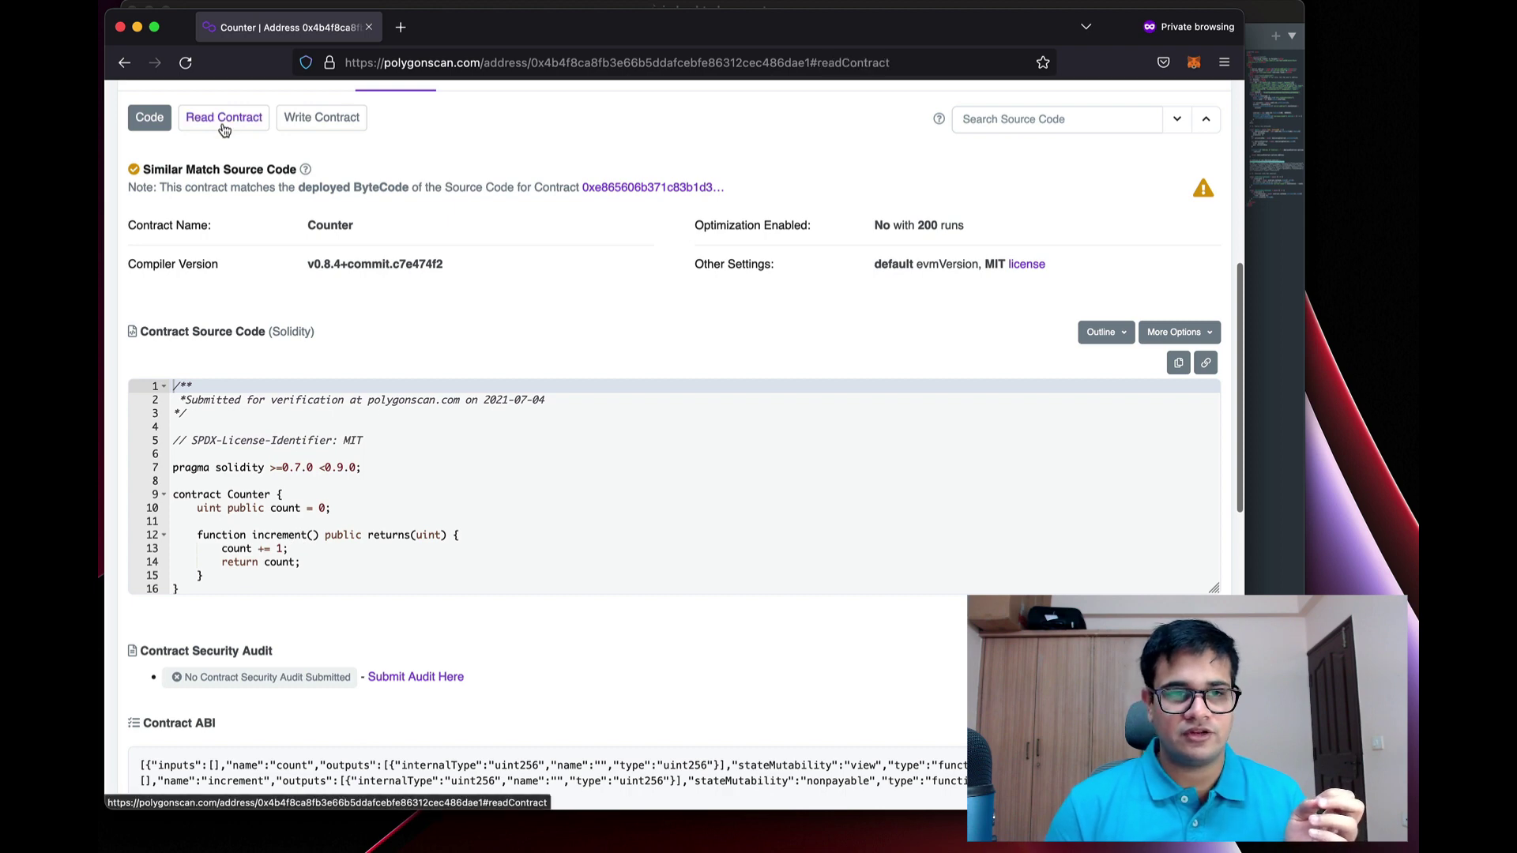
click(192, 308)
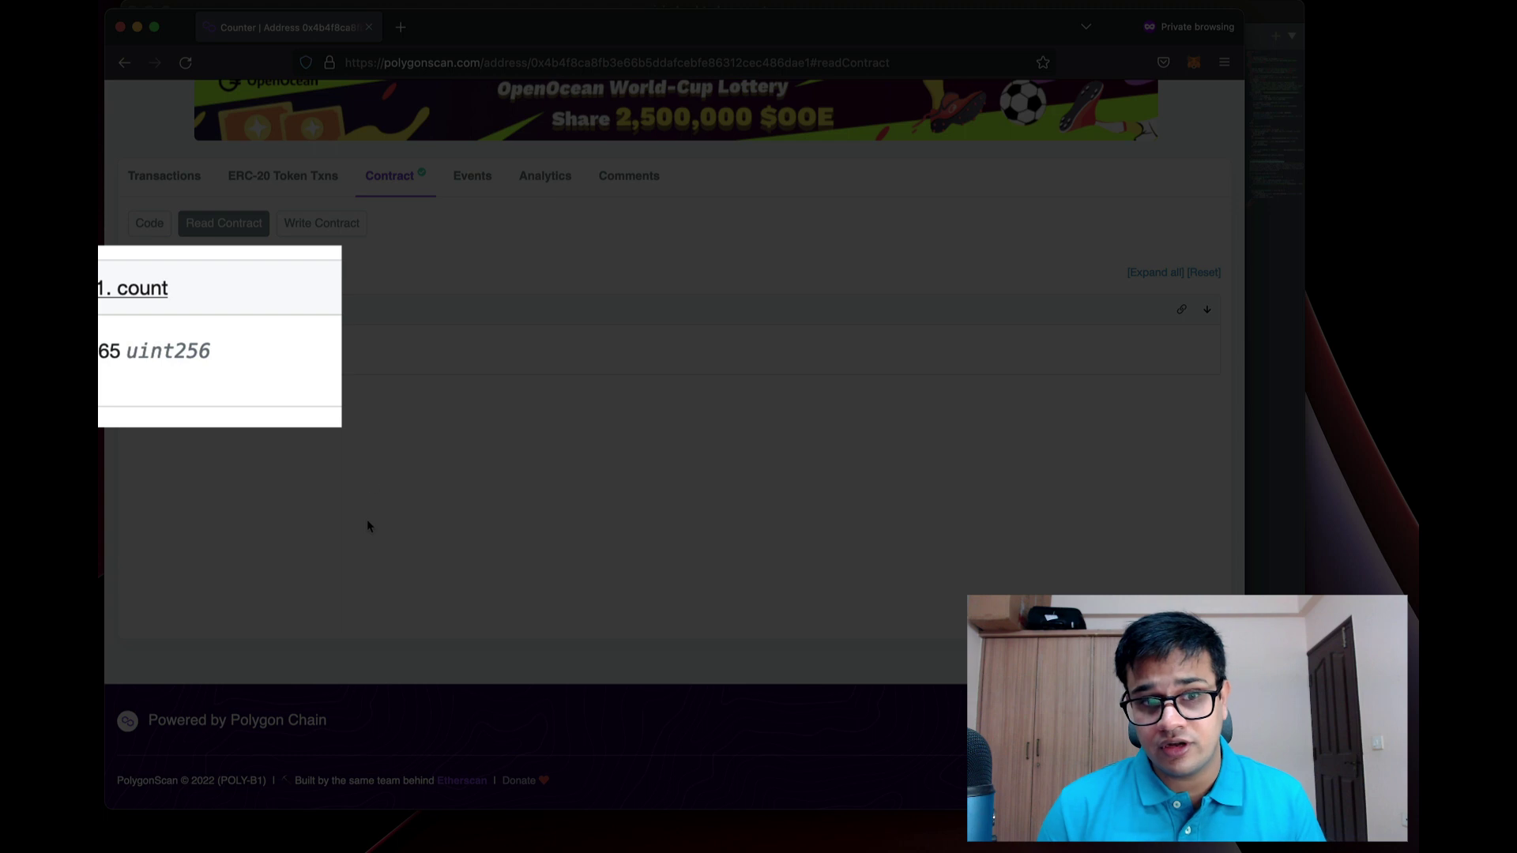
click(321, 223)
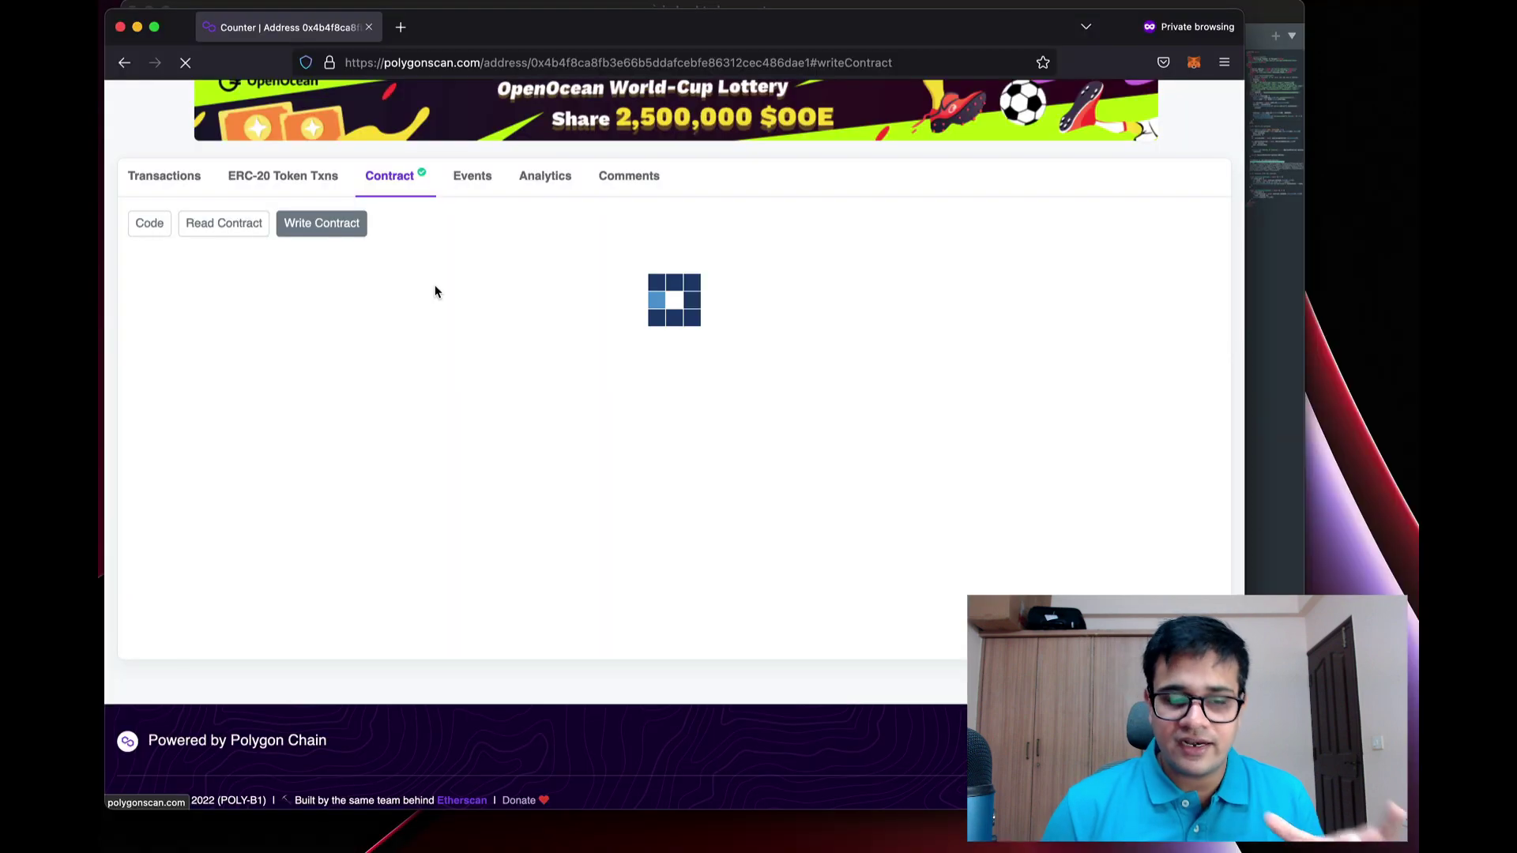
click(242, 322)
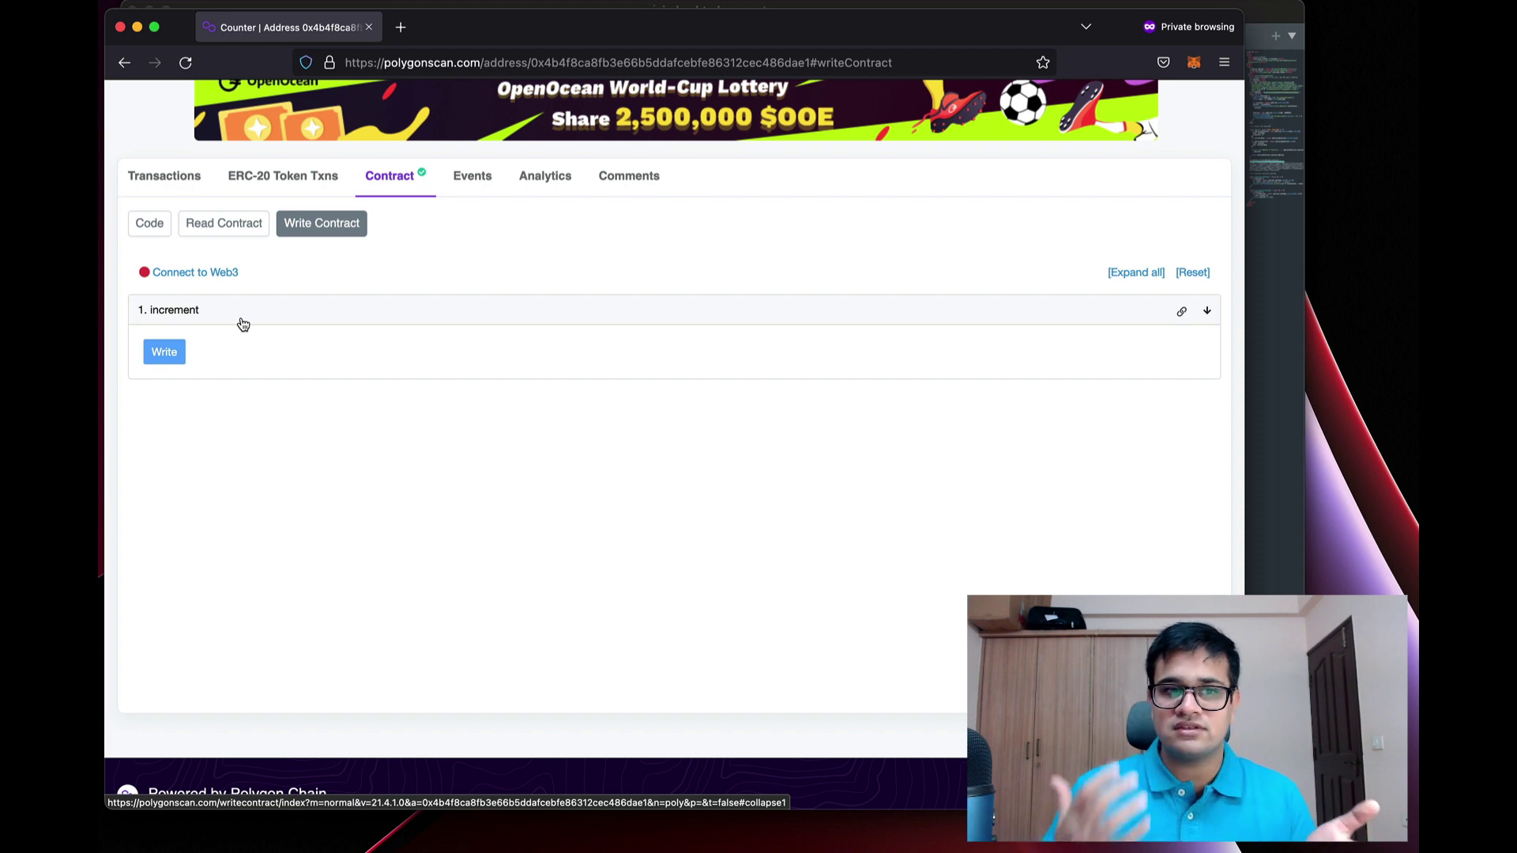
Step: Connect MetaMask via Connect to Web3, then write and confirm an increment transaction on the Counter
click(211, 274)
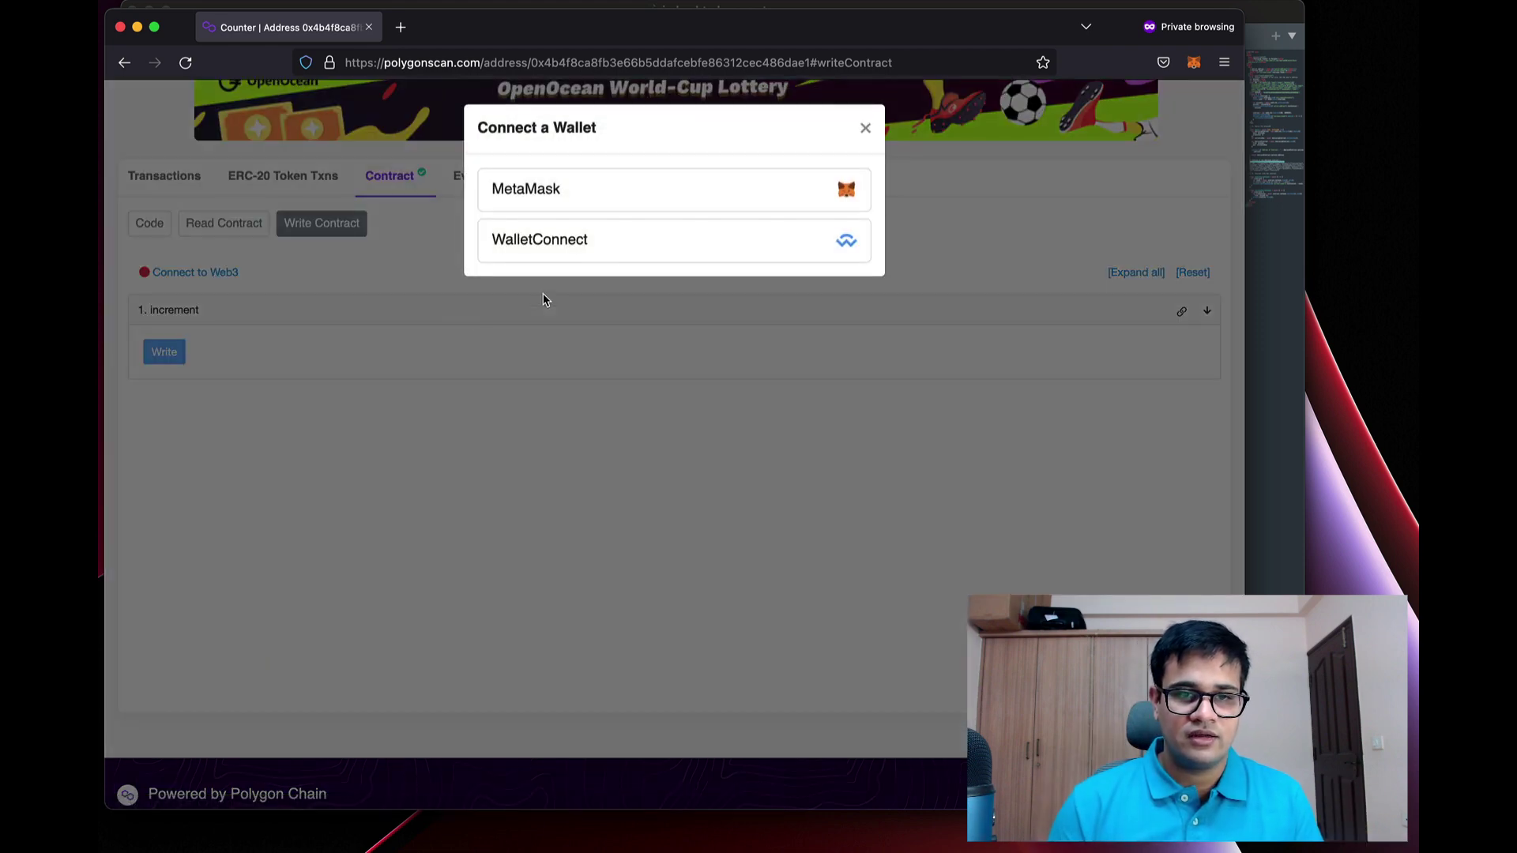
click(618, 201)
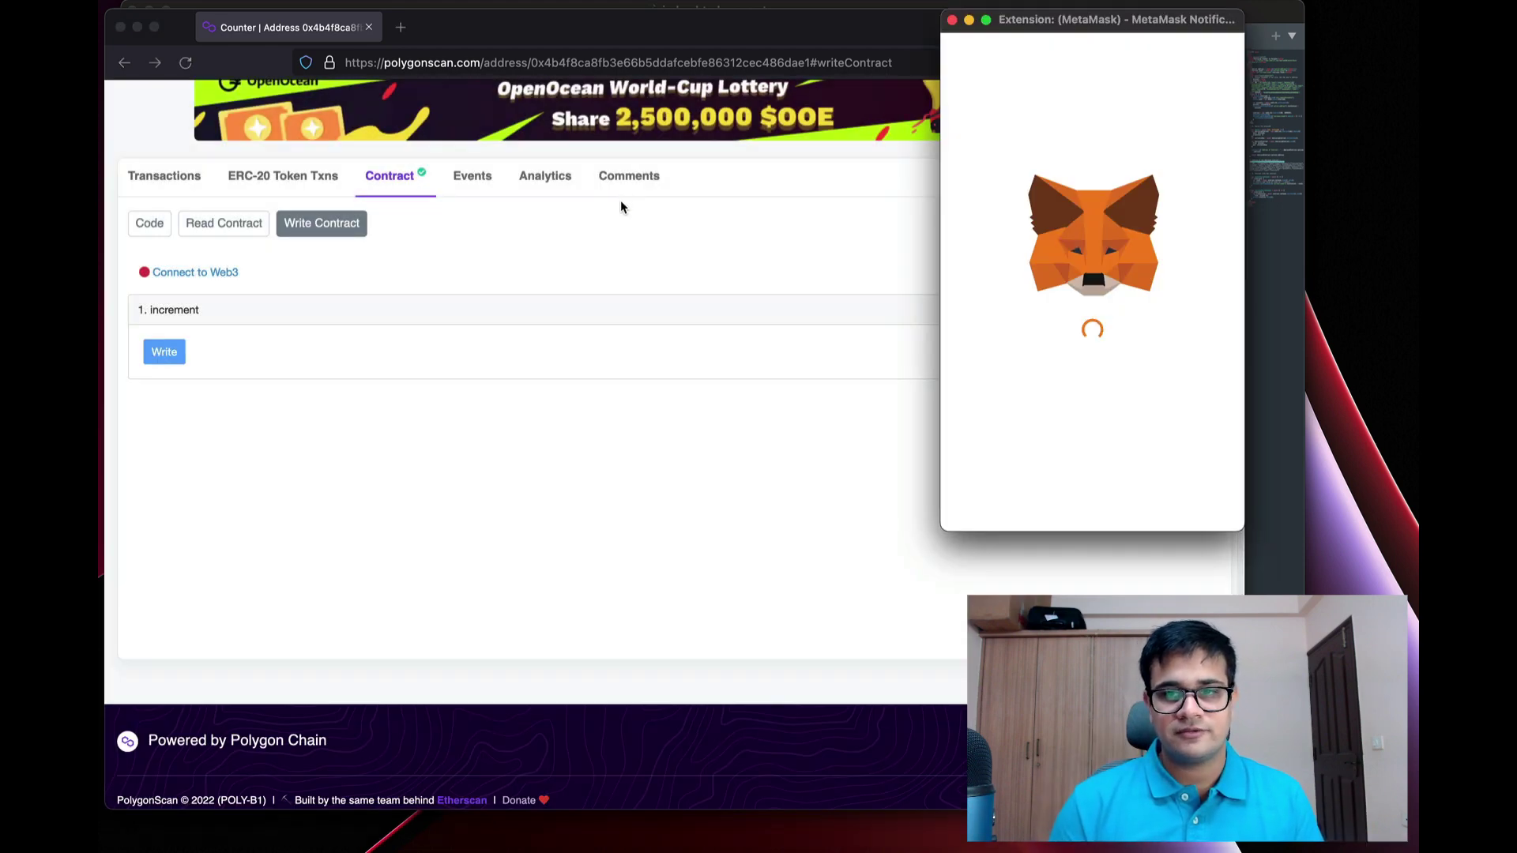
click(166, 353)
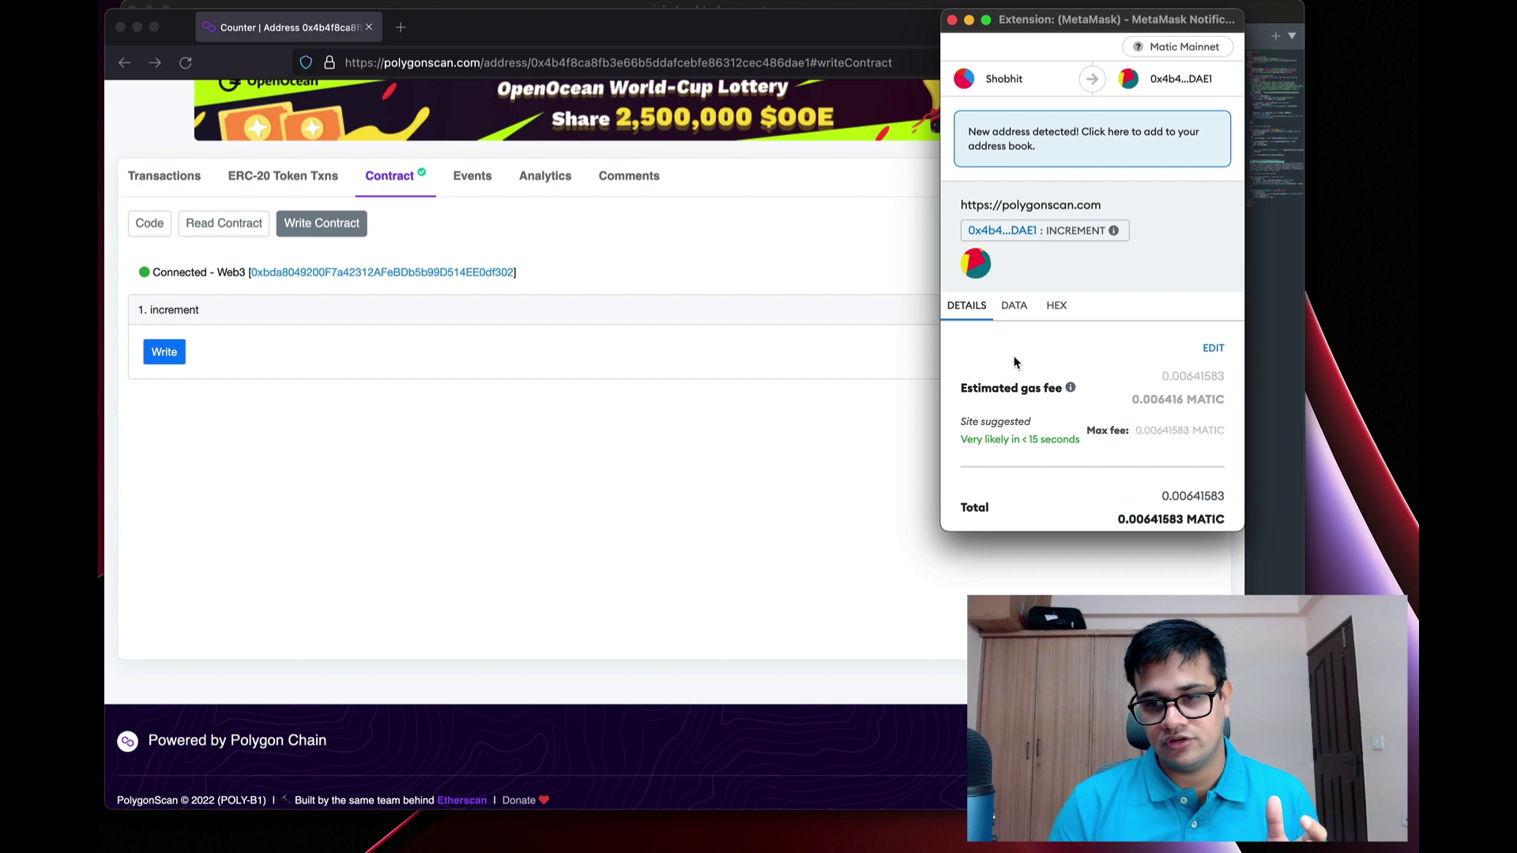
scroll(1014, 359, down, 5)
click(1171, 510)
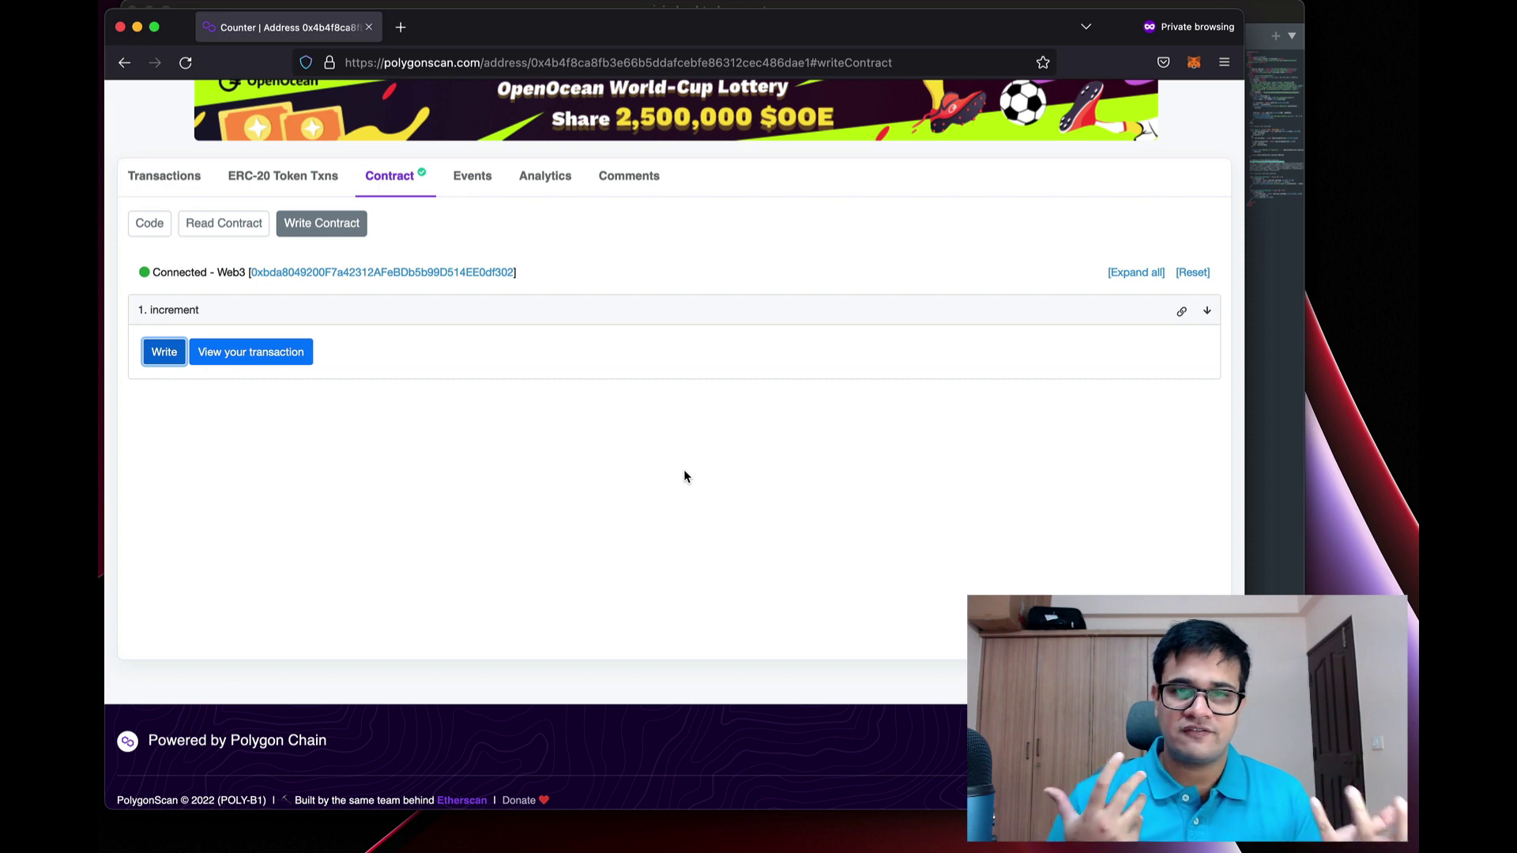
Step: Open the new increment transaction's details and check it in MetaMask's Activity
click(252, 359)
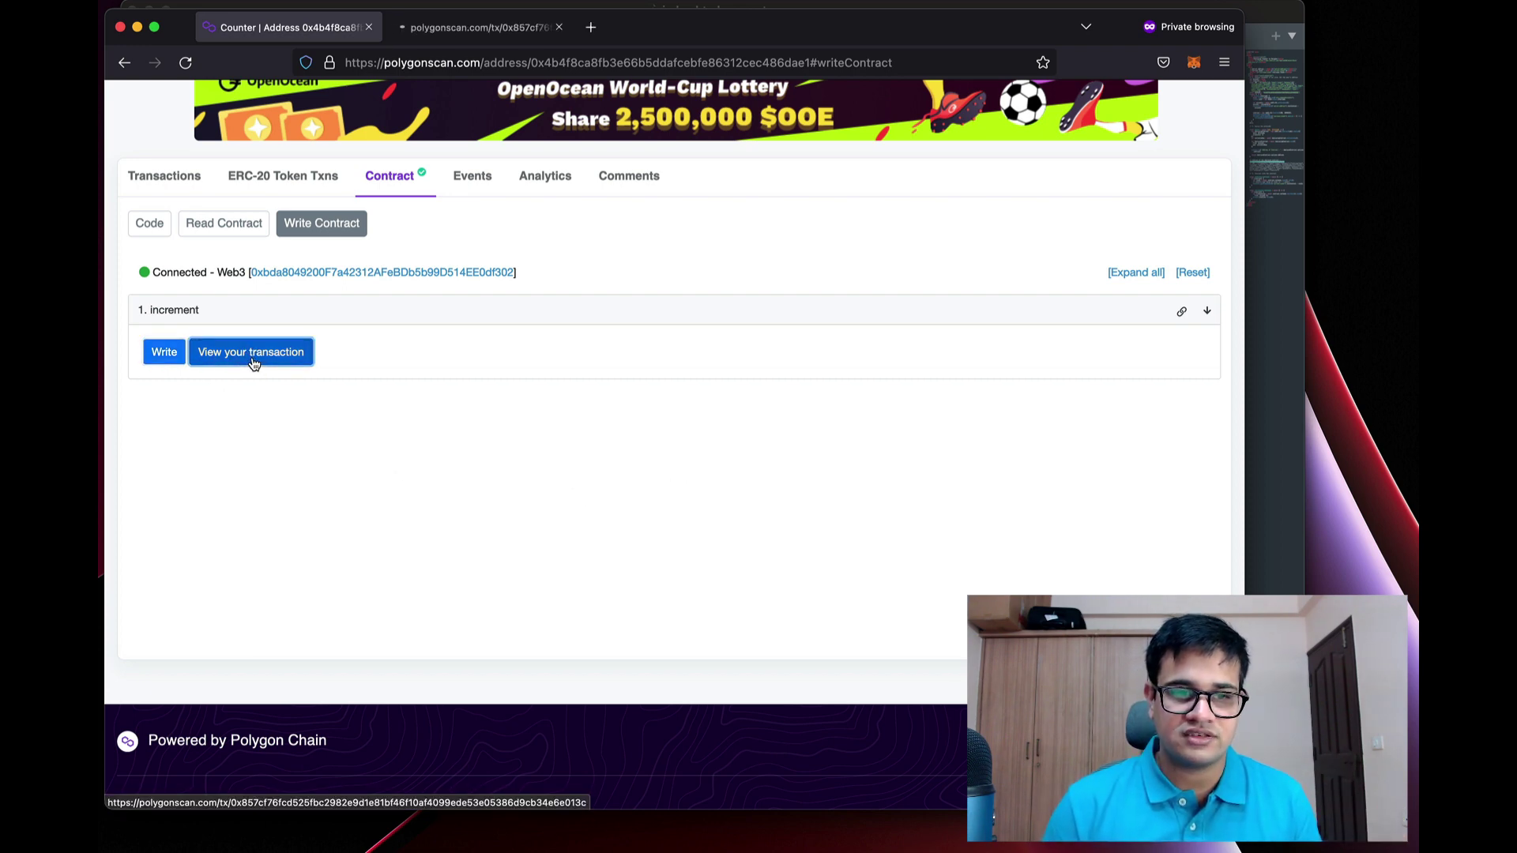
click(456, 31)
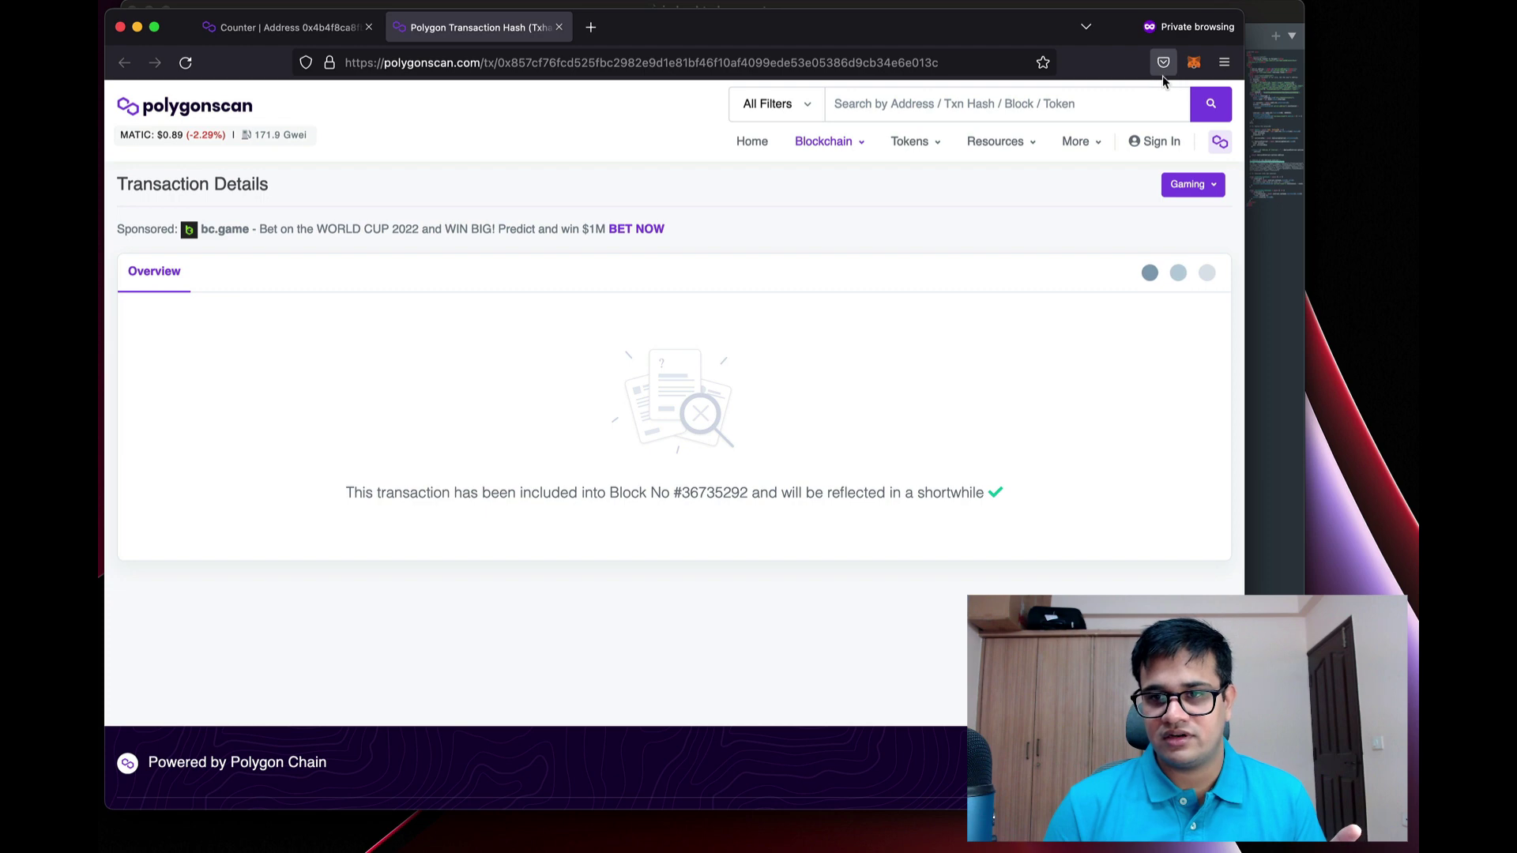
click(1194, 62)
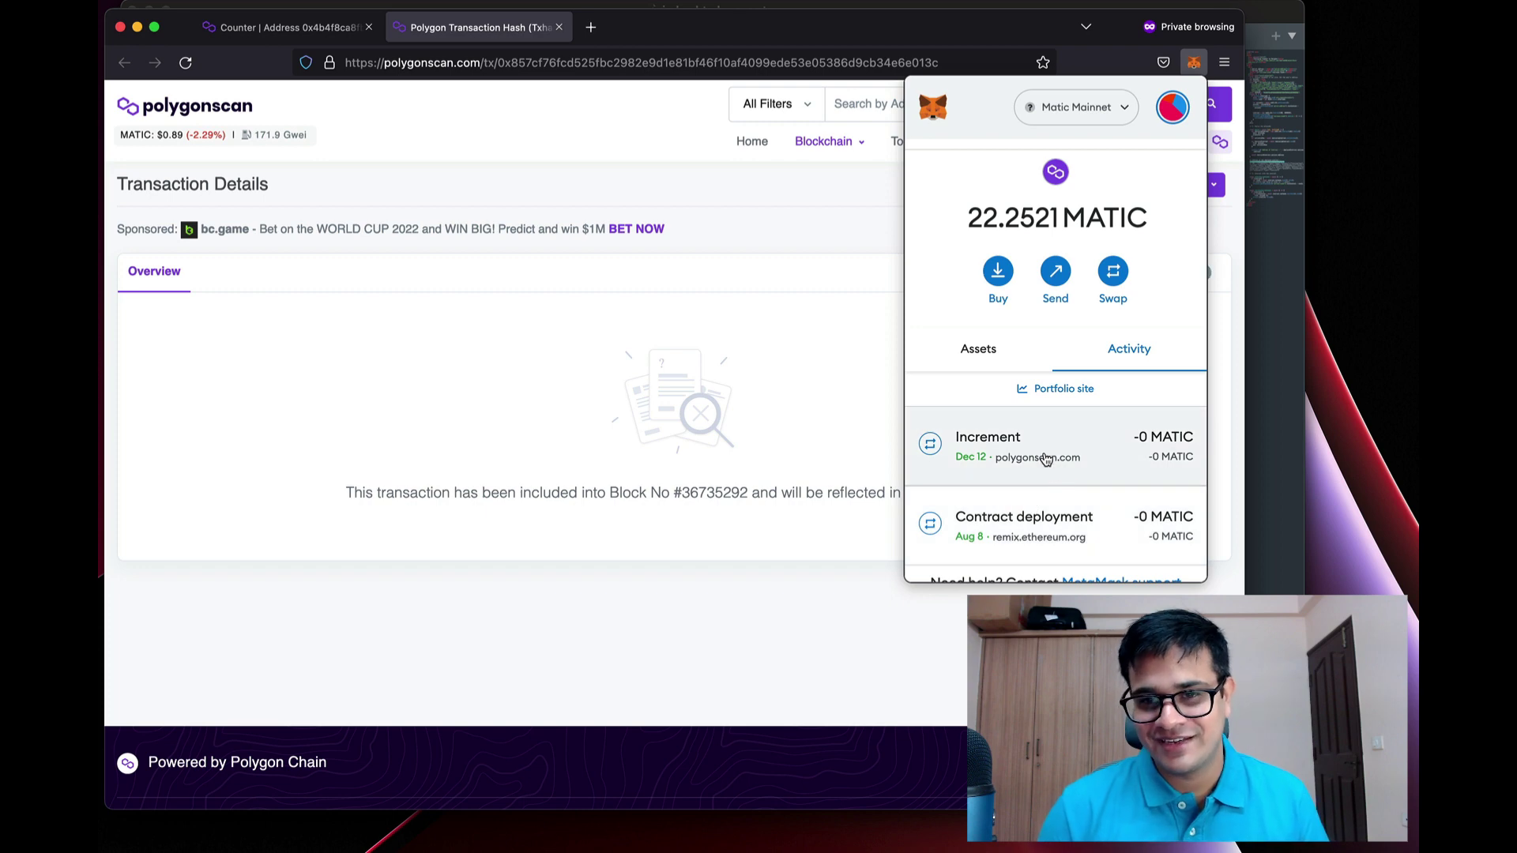
click(619, 409)
Step: Show the Counter's 77 transactions, topped by the Increment in block 36735292
click(291, 31)
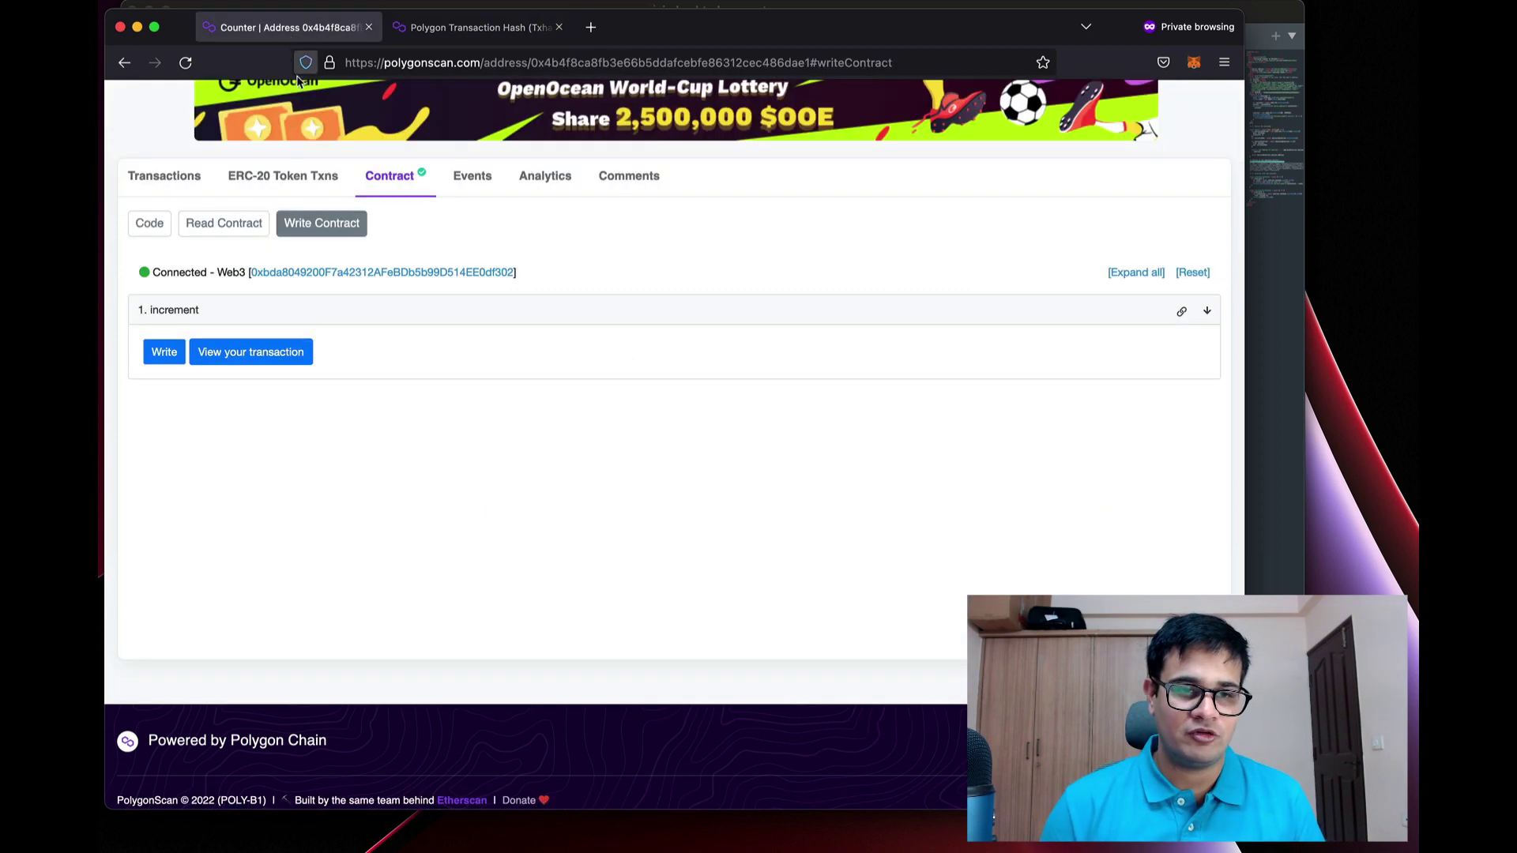
click(175, 175)
click(185, 67)
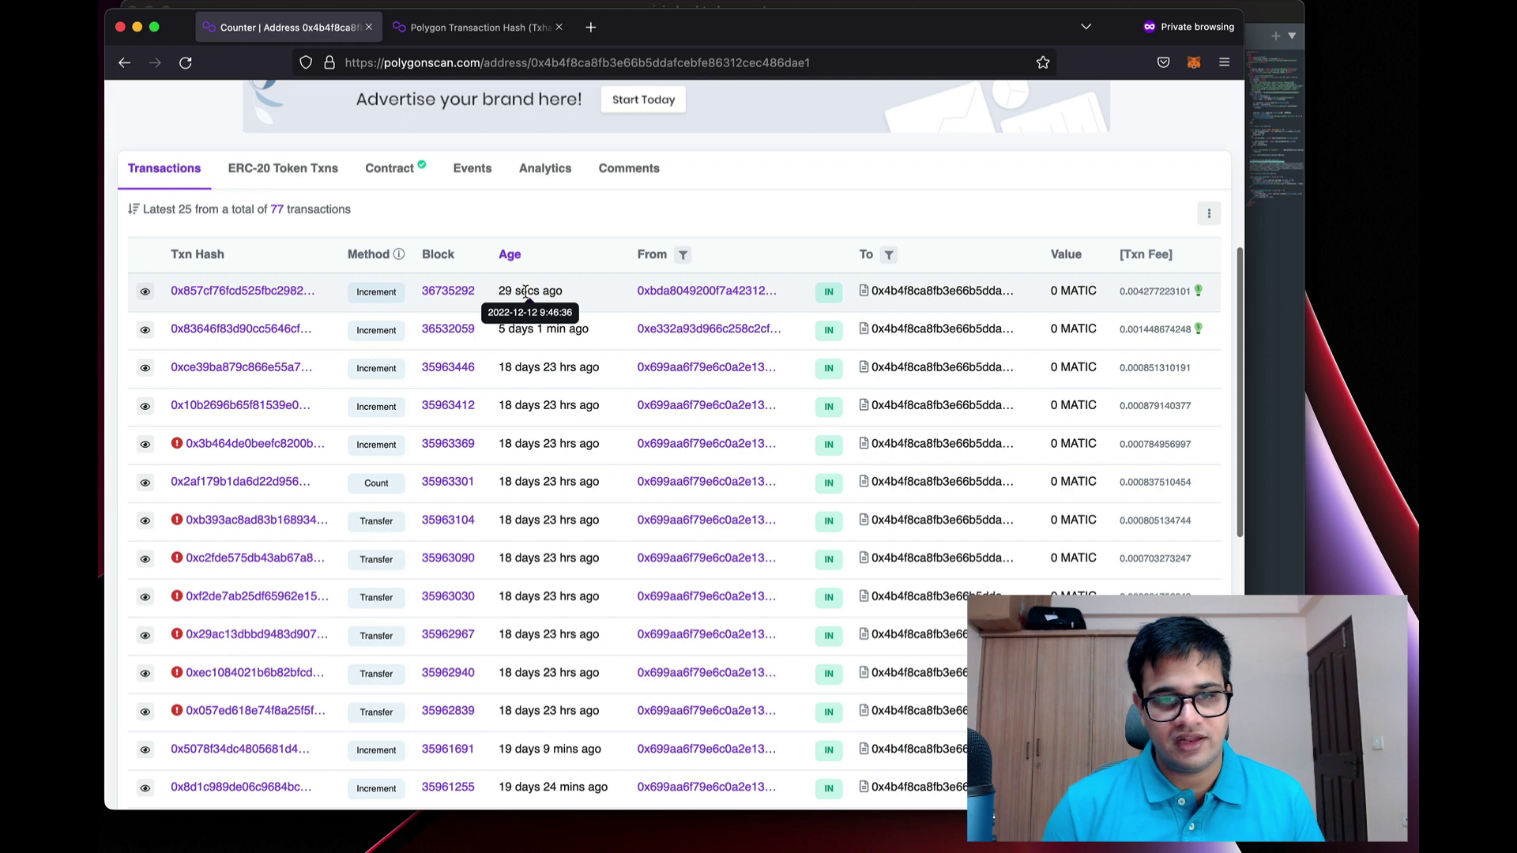
Step: Read the Counter's count, now 66, then expand increment under Write Contract again
click(389, 168)
click(225, 218)
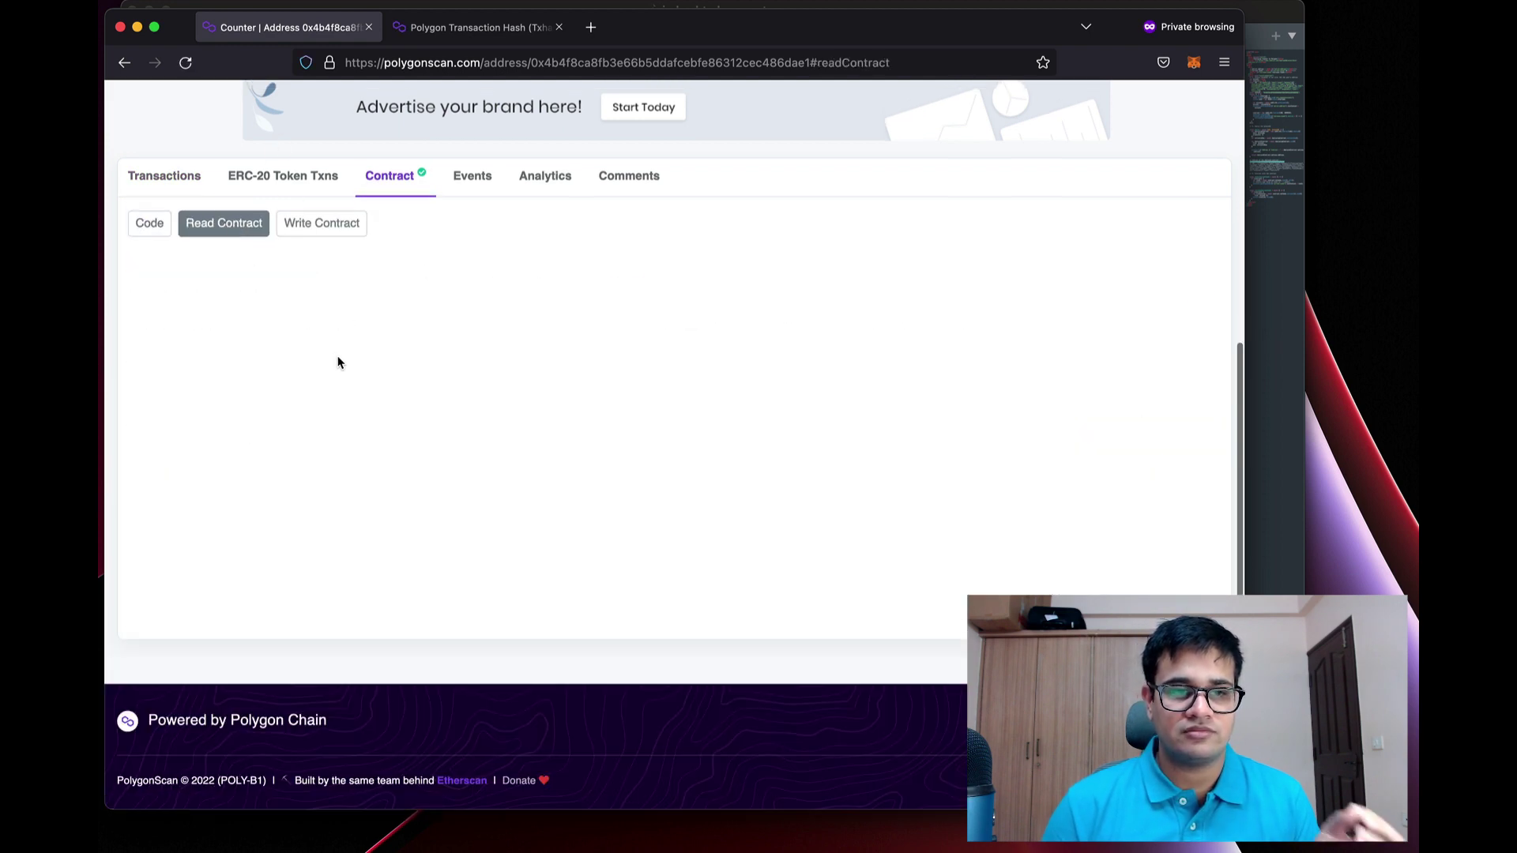
click(276, 310)
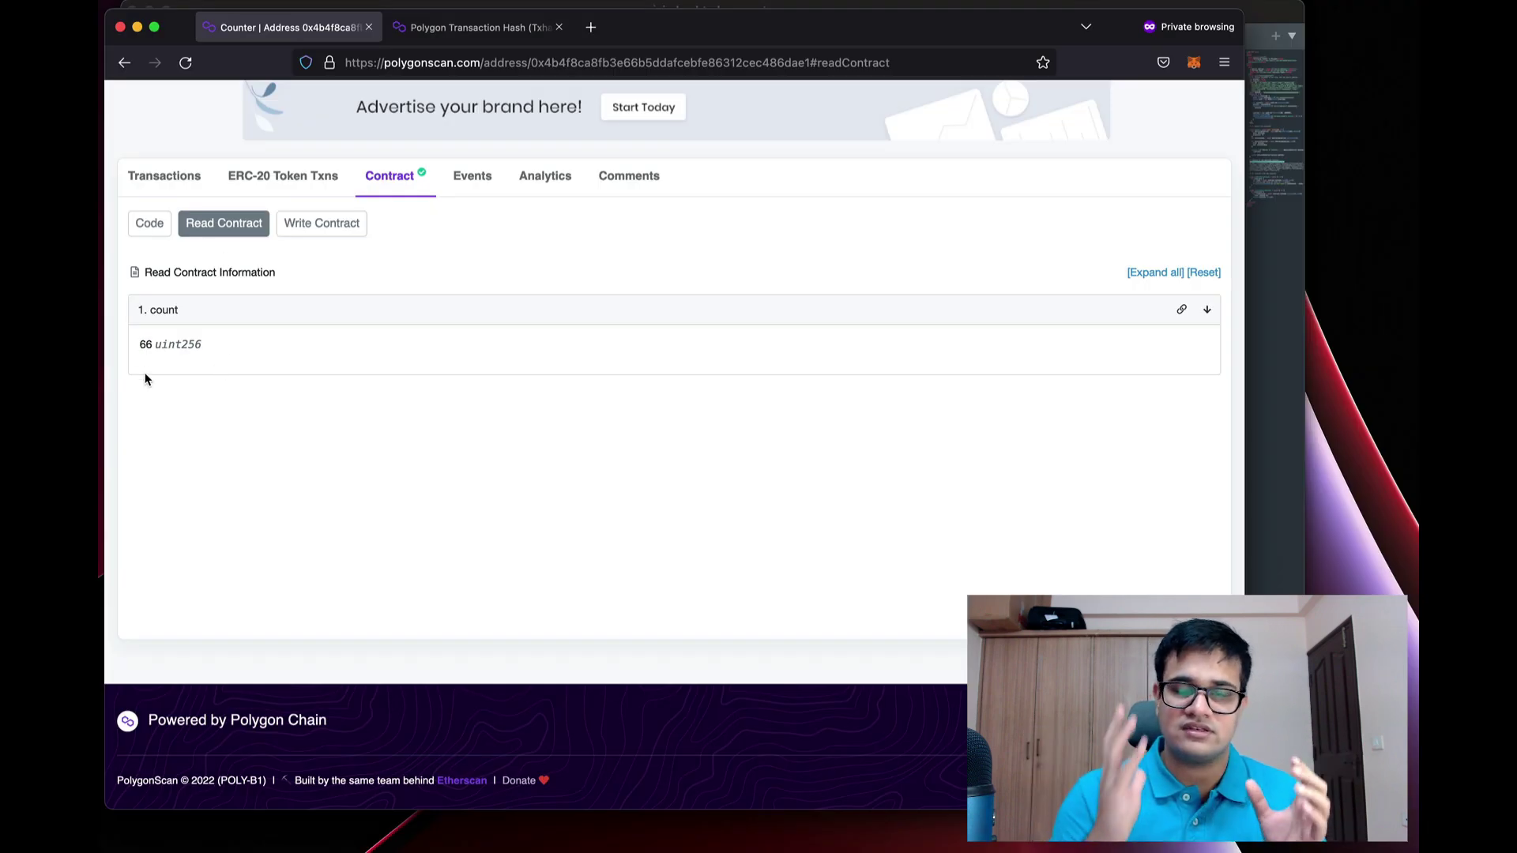
click(332, 225)
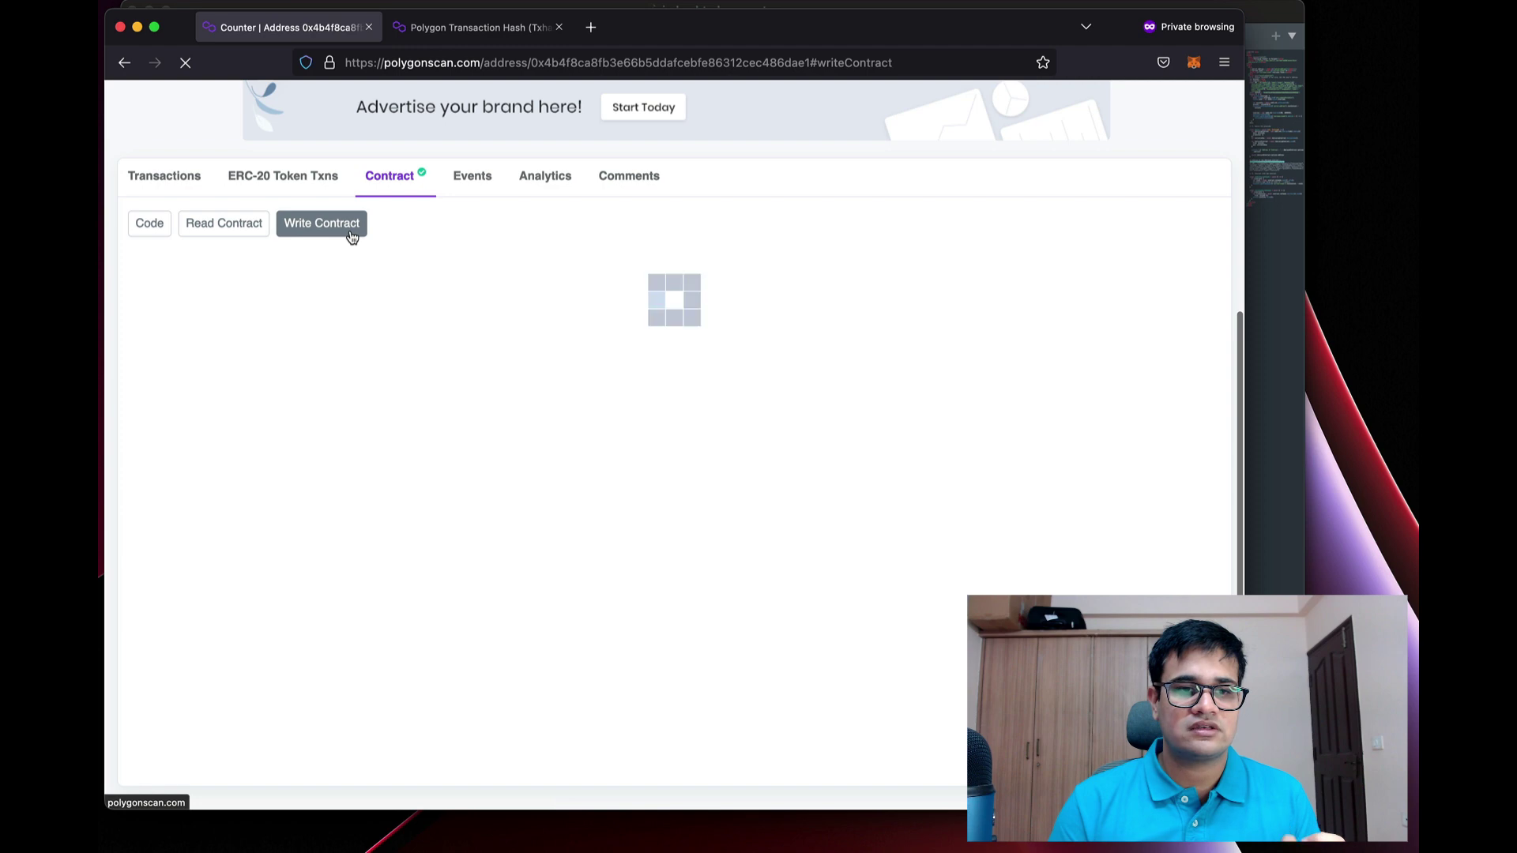
click(302, 314)
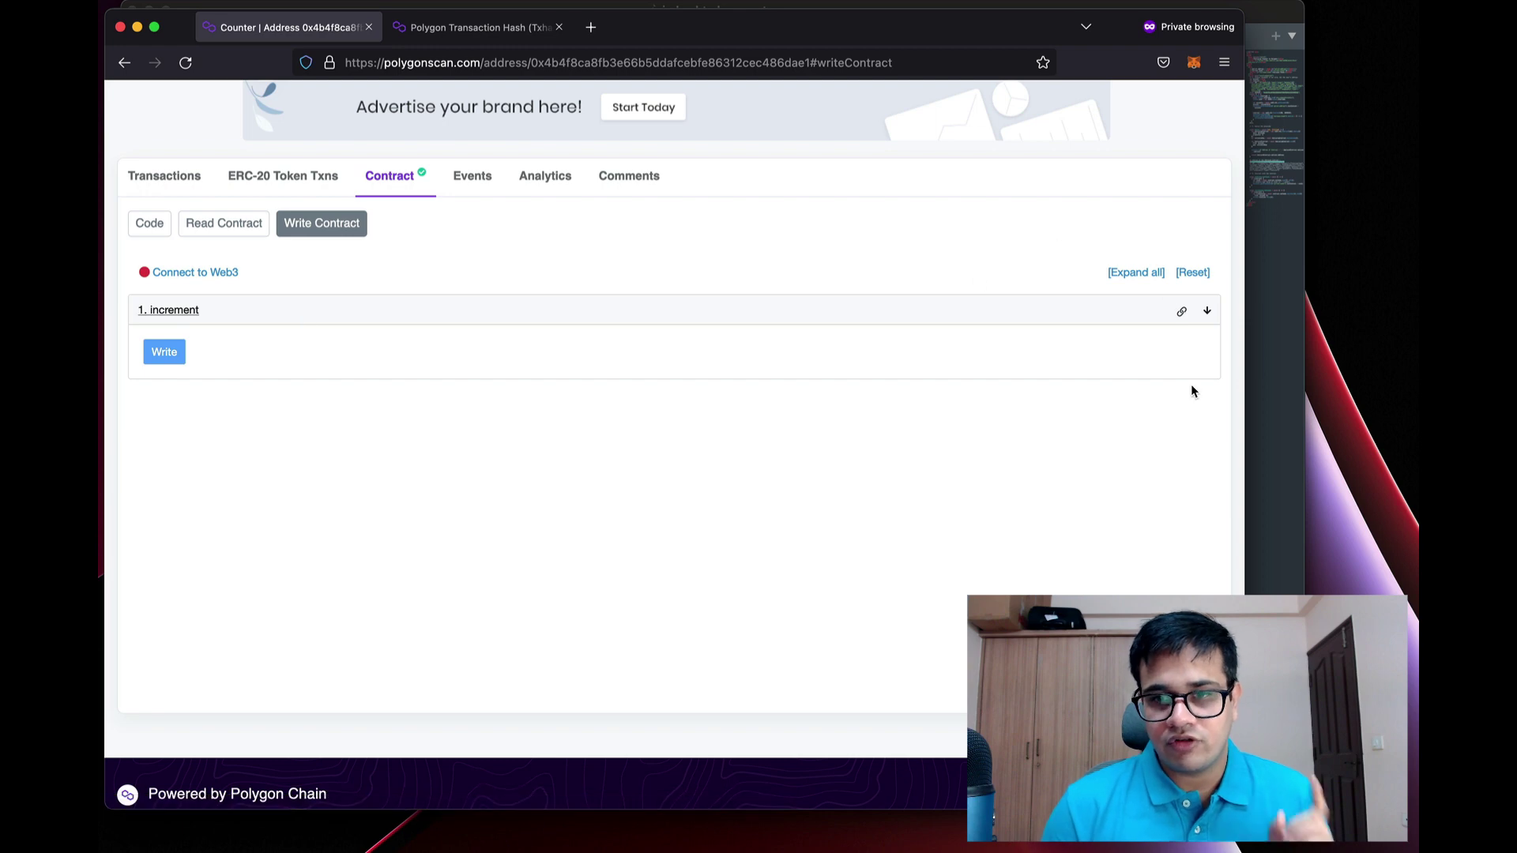
Step: In index.html, highlight the contract.methods.count().call() code on line 64
click(1264, 422)
scroll(1035, 438, down, 5)
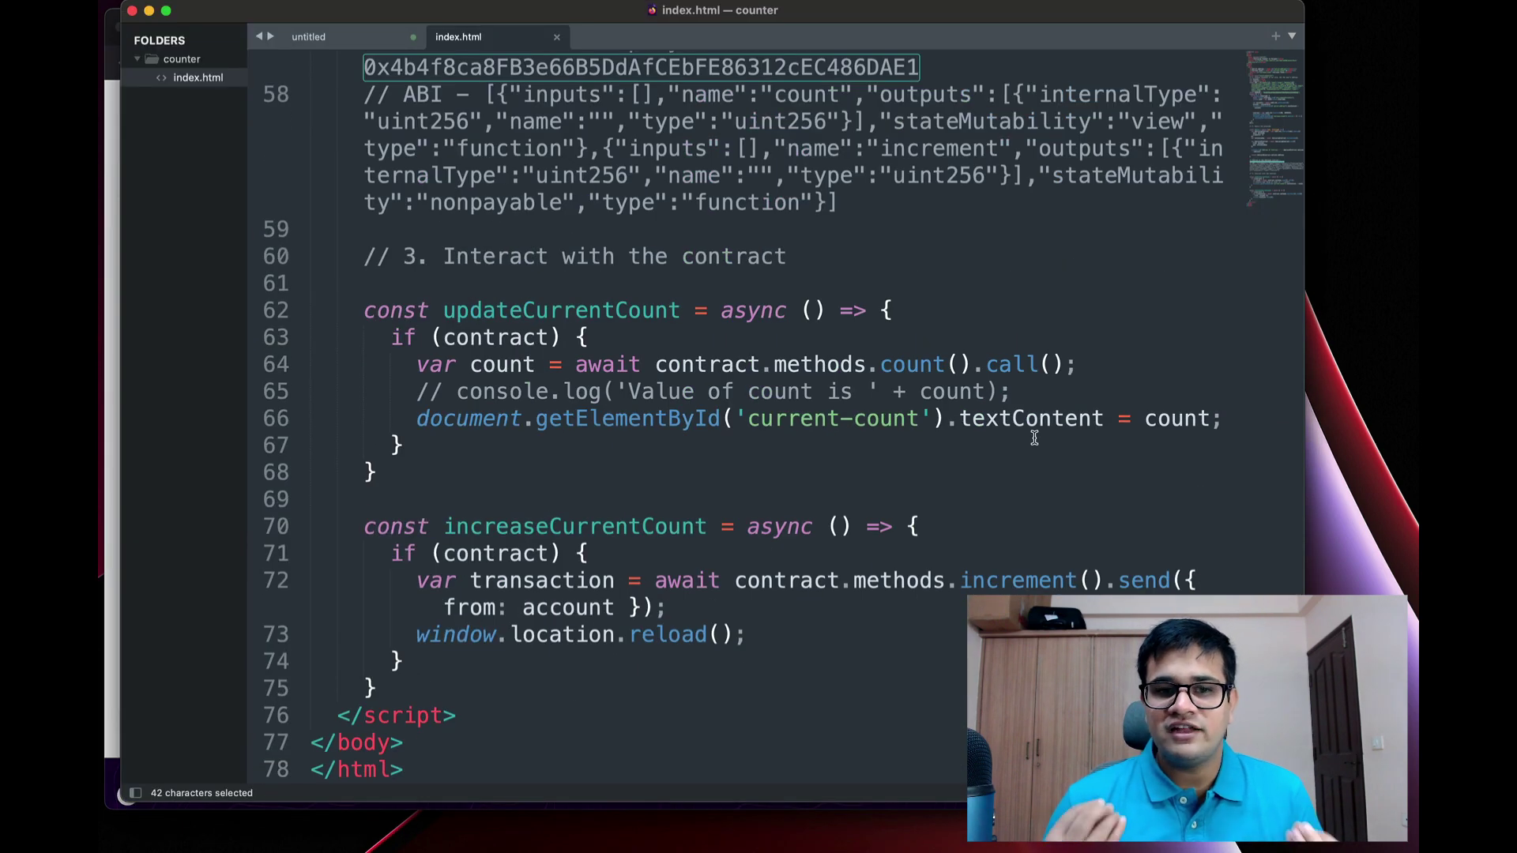
click(986, 364)
key(Left)
key(shift+super+Right)
click(749, 419)
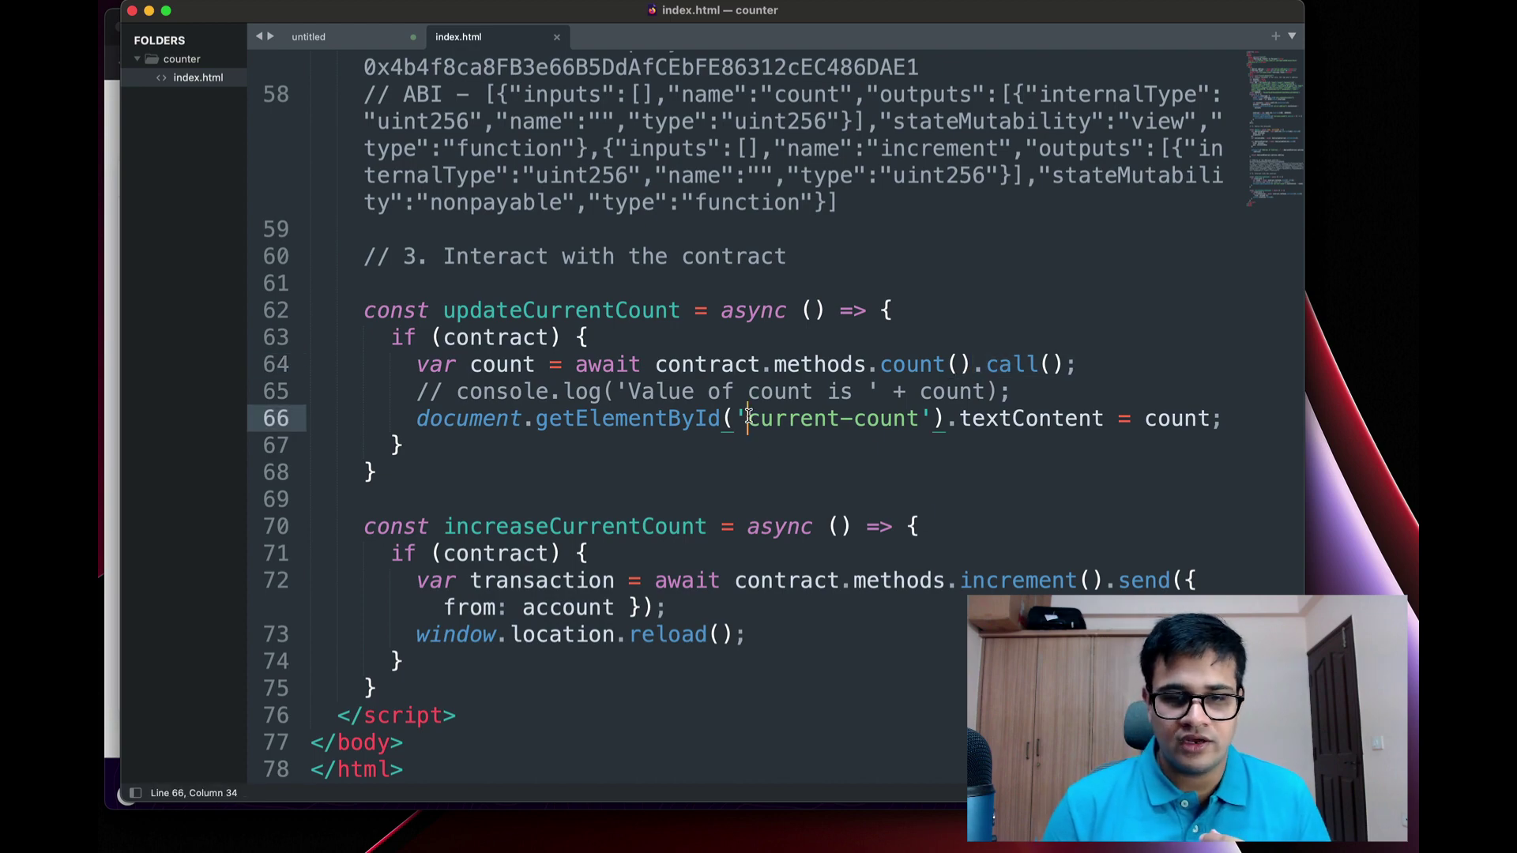
scroll(747, 419, up, 5)
scroll(749, 416, down, 4)
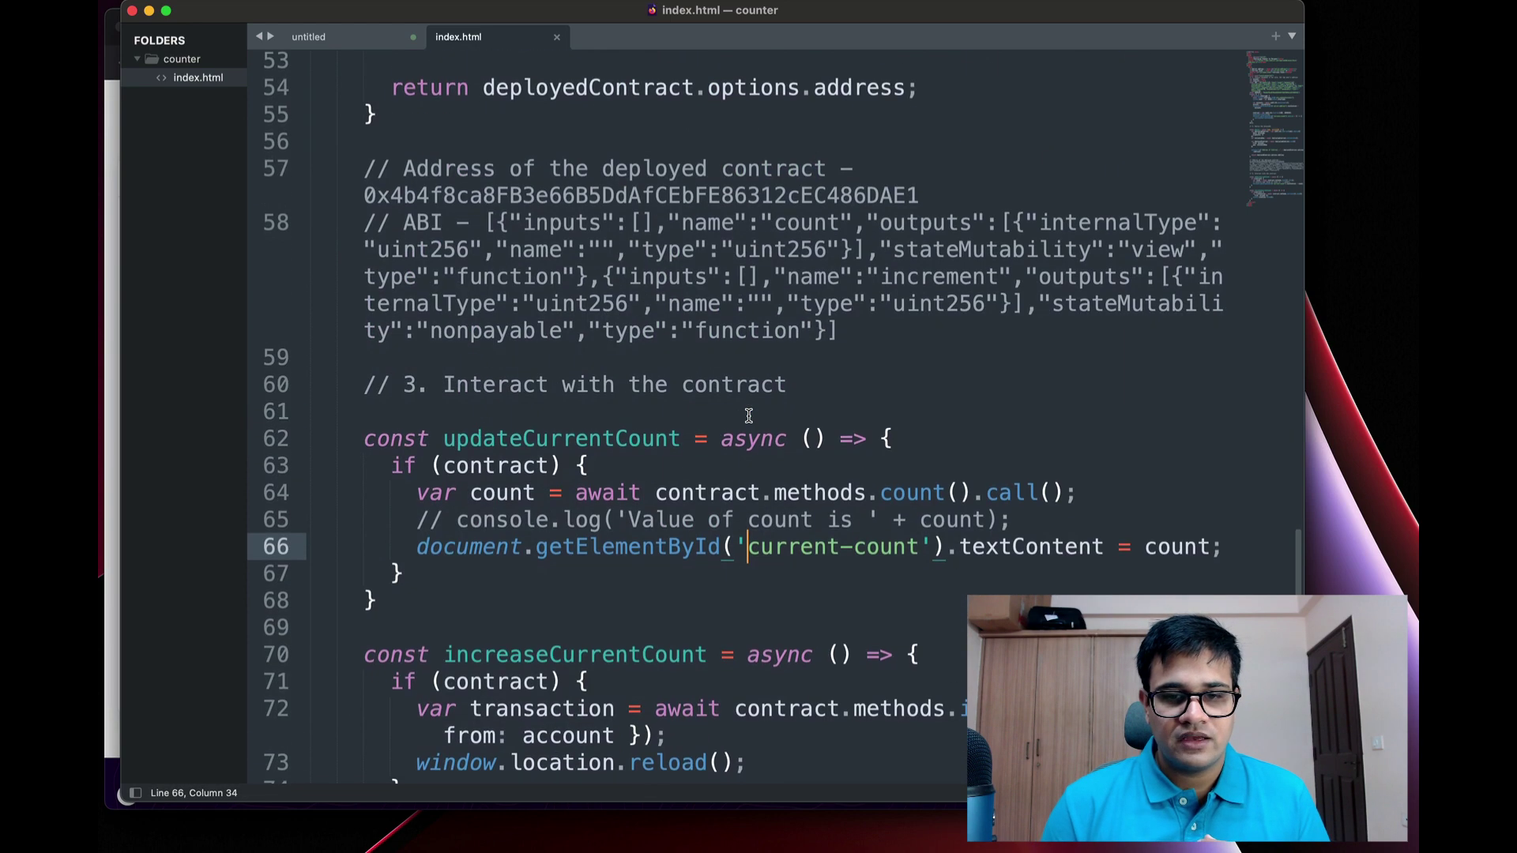
double_click(717, 494)
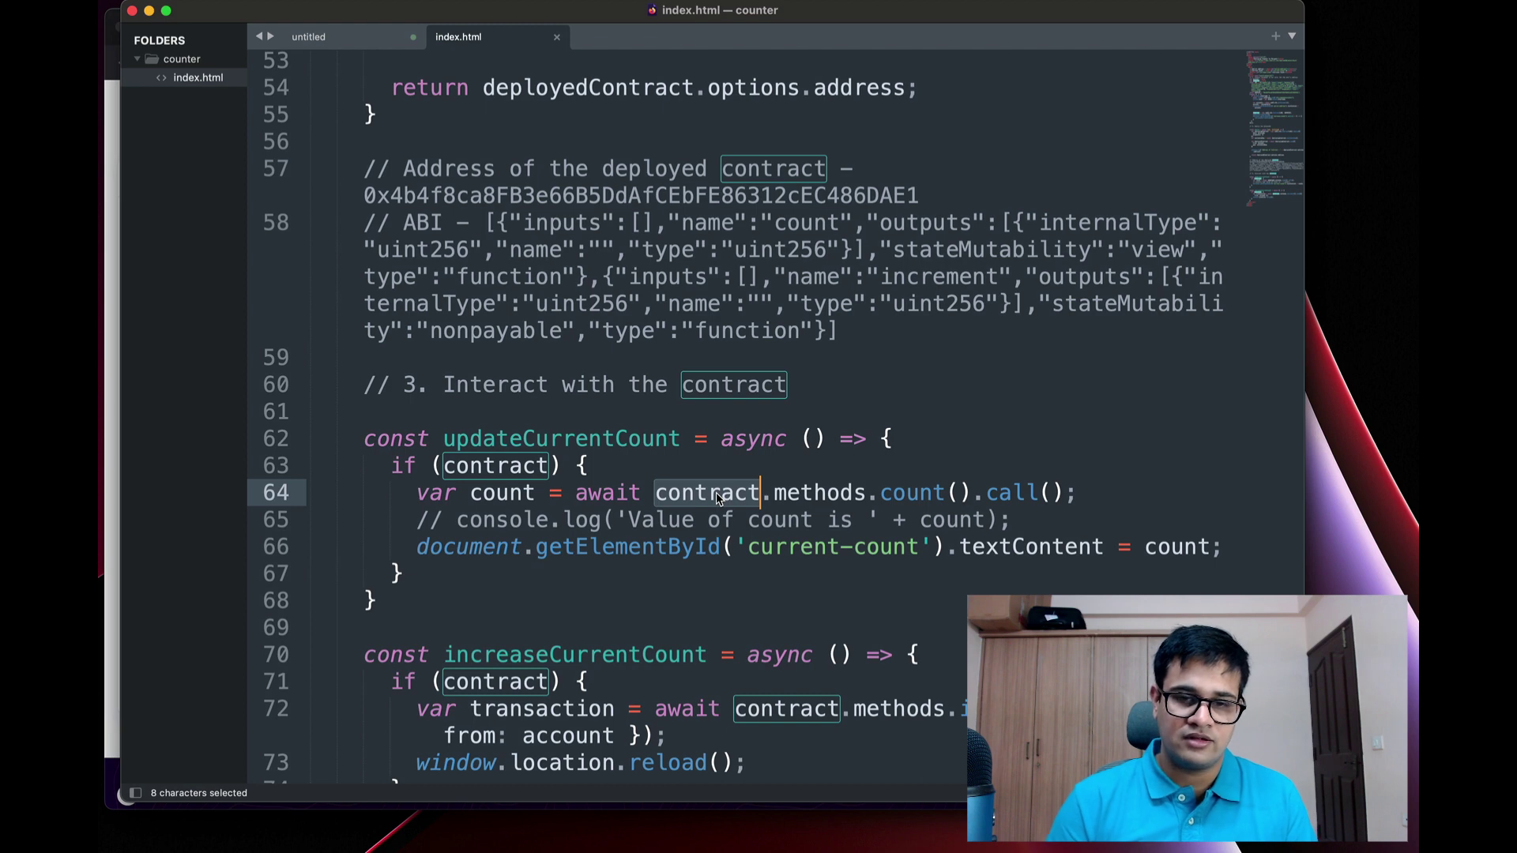
key(super+Right)
key(shift+Left)
key(shift+Left)
key(shift+Left)
key(shift+Left)
key(shift+Left)
key(shift+Left)
key(shift+Left)
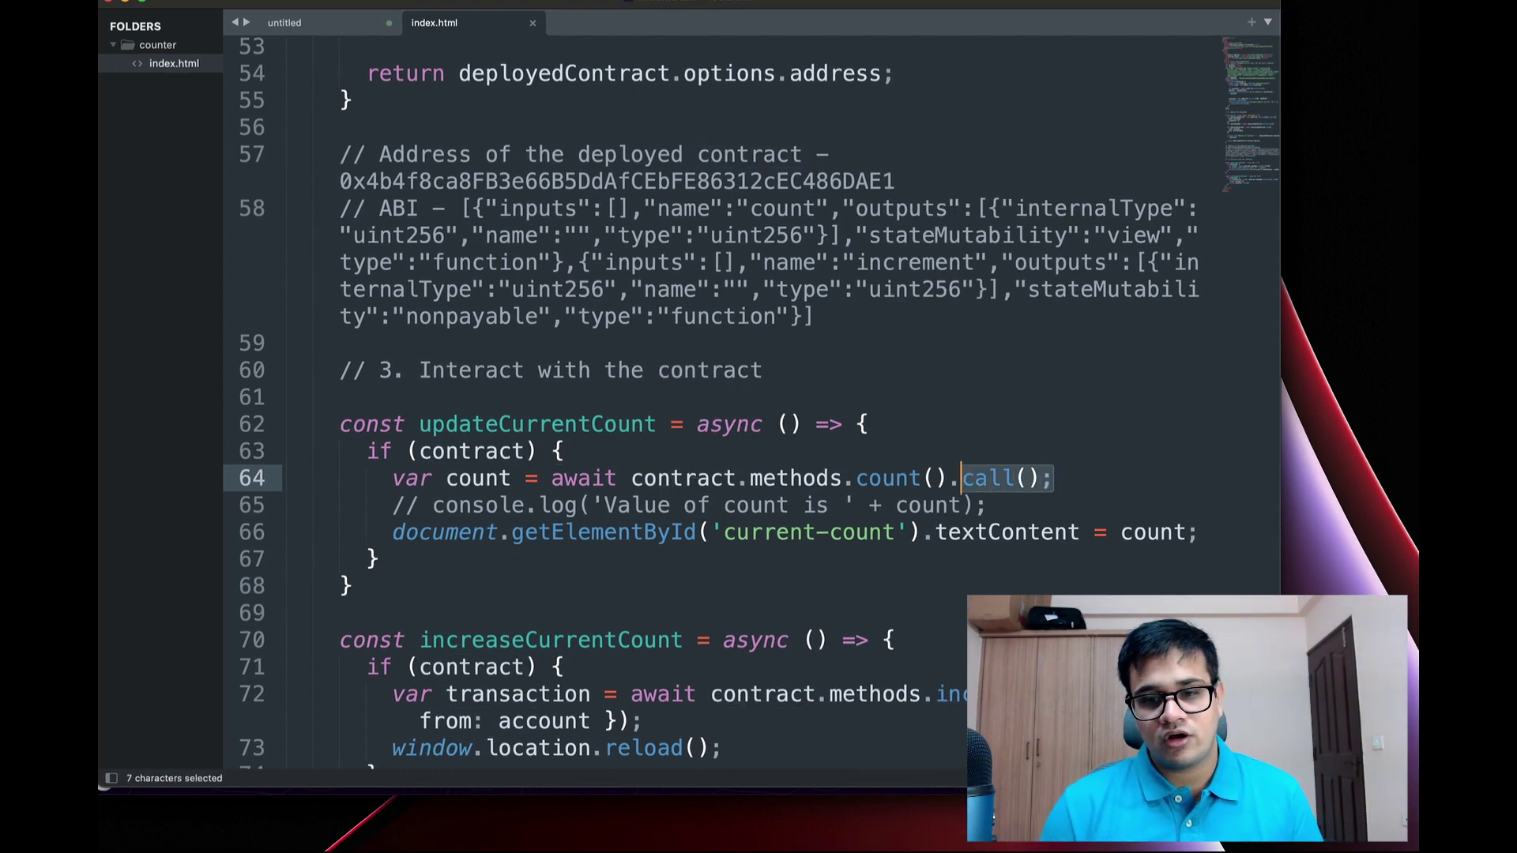
key(Left)
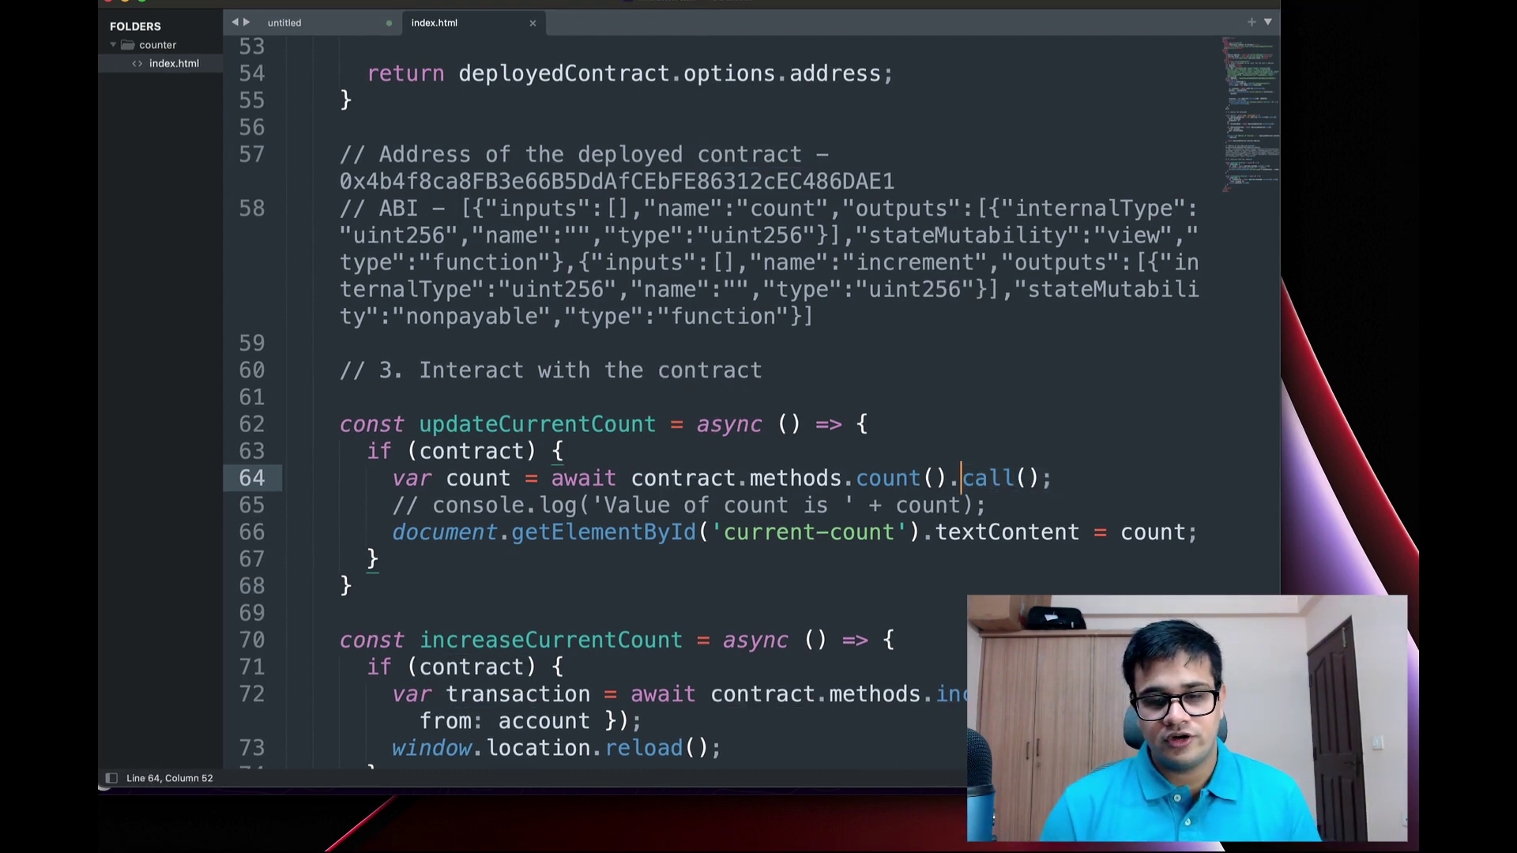
key(Left)
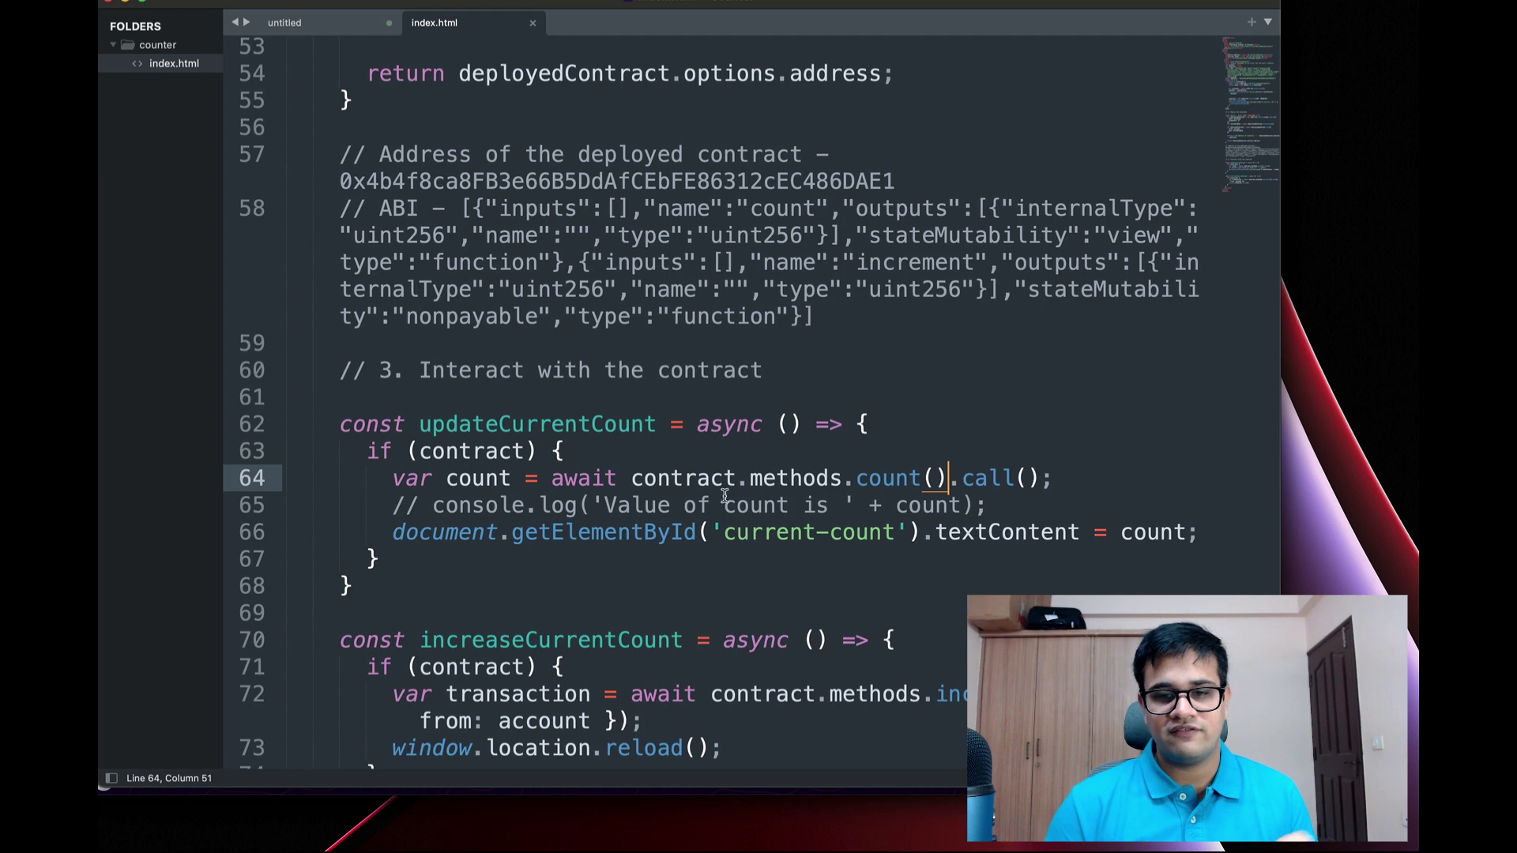
double_click(942, 478)
click(942, 477)
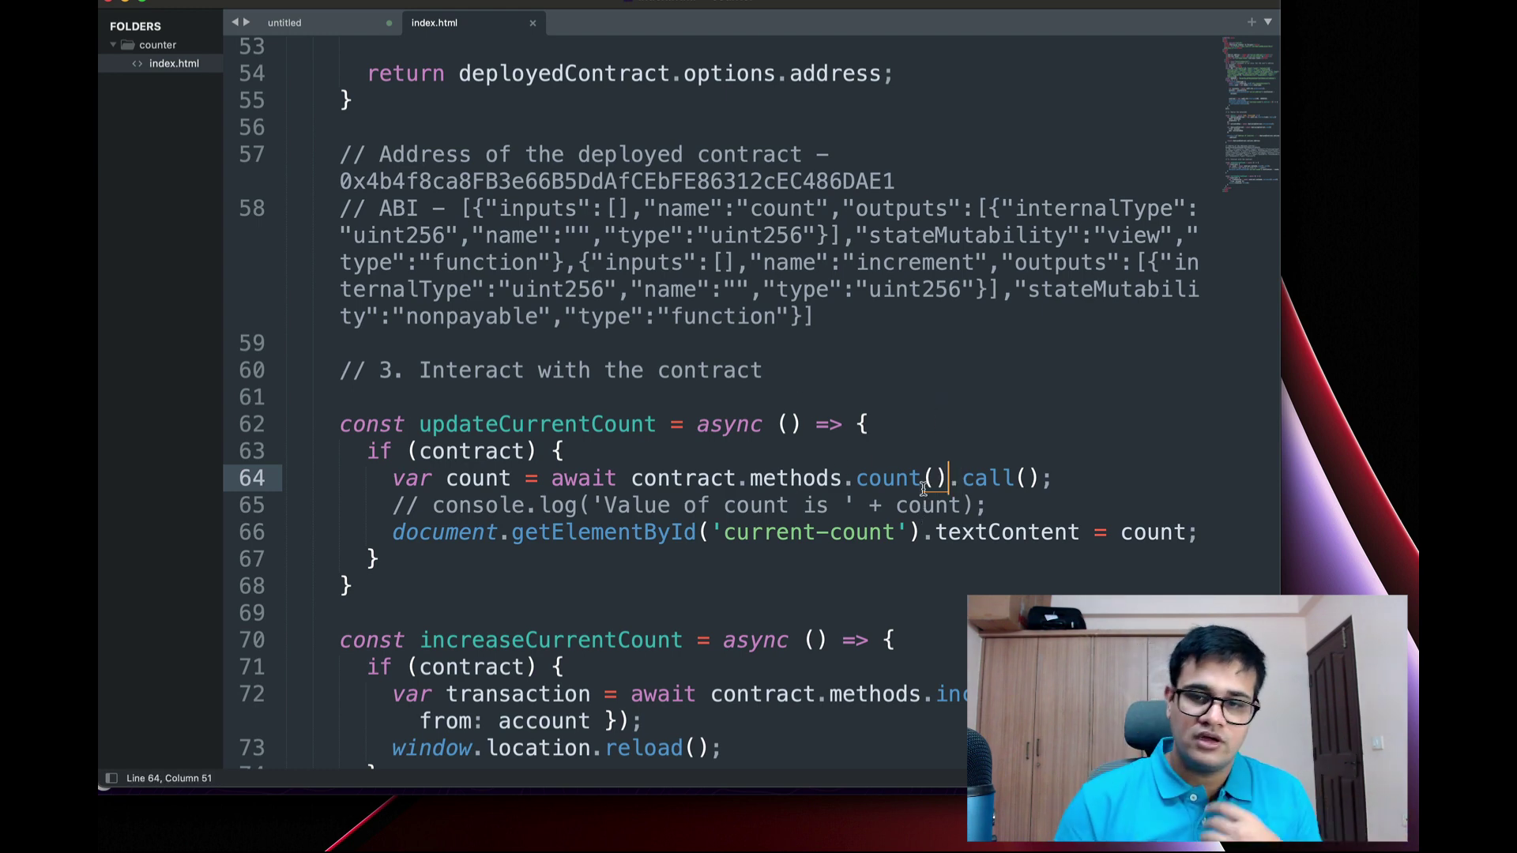
double_click(494, 480)
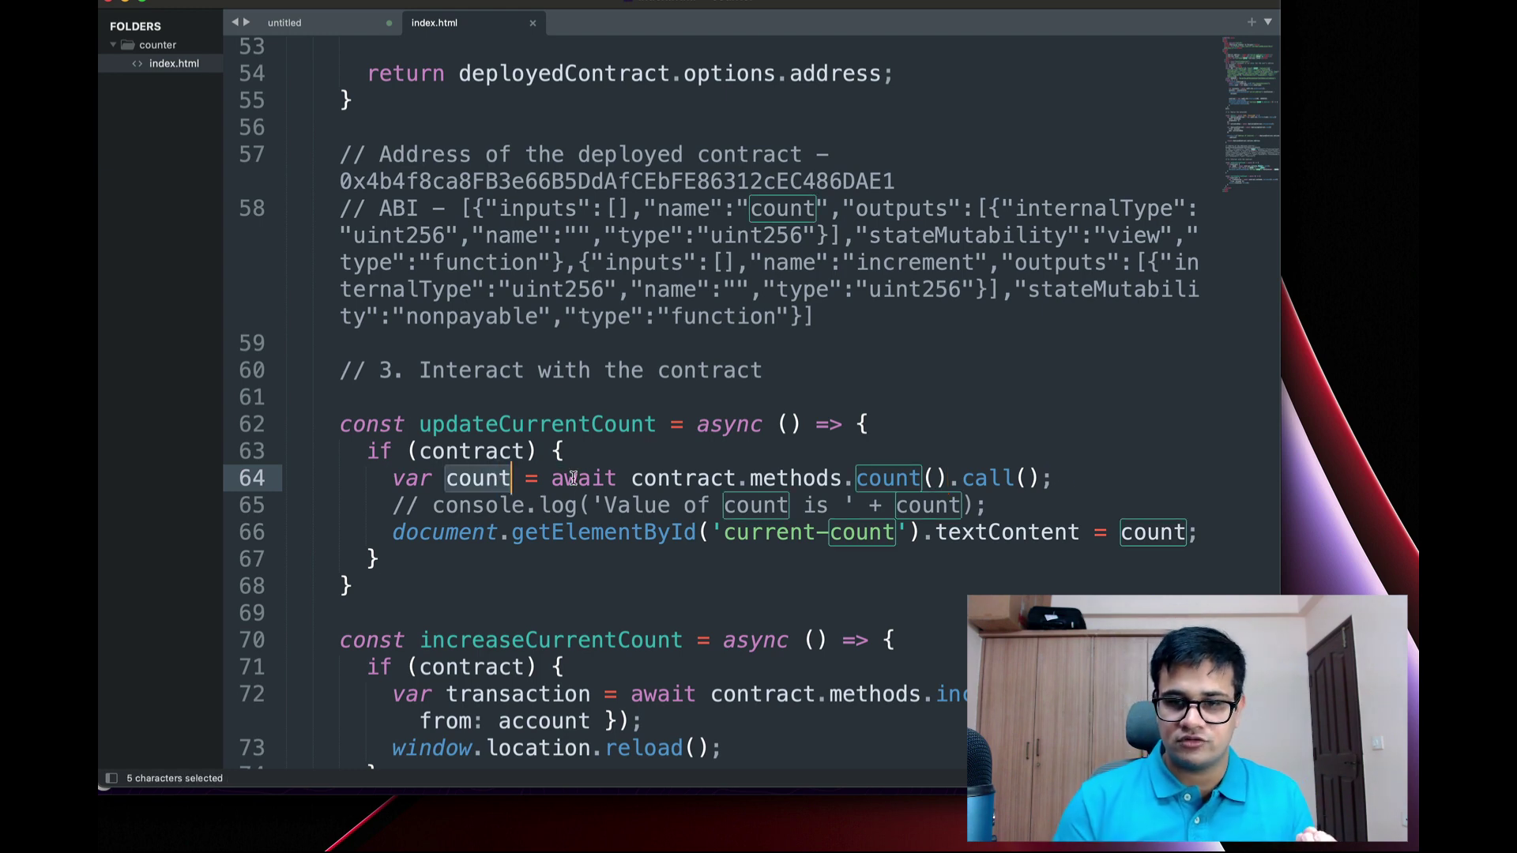
scroll(815, 409, down, 3)
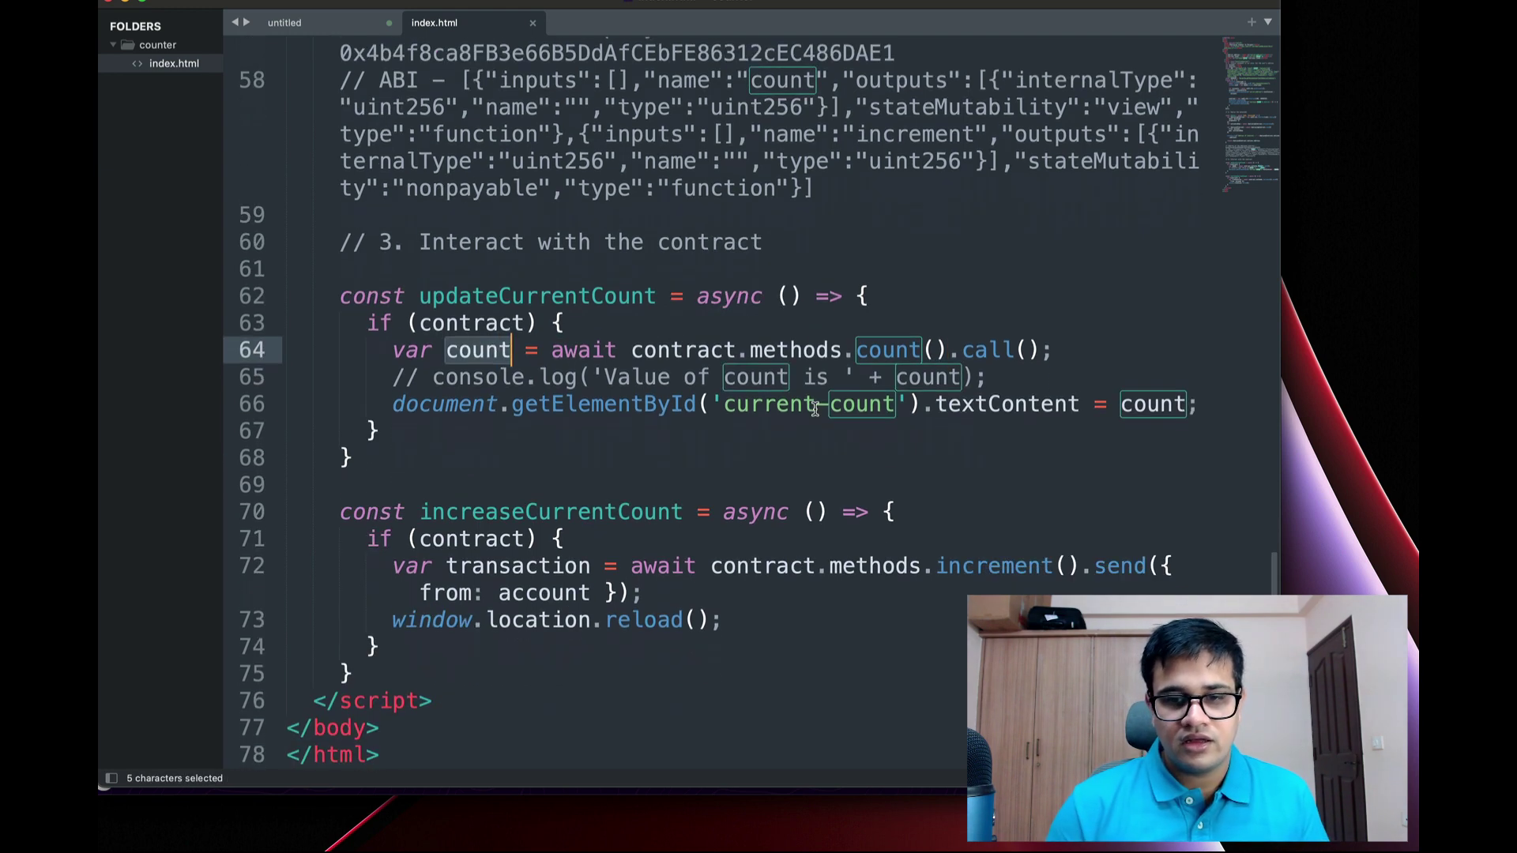
double_click(962, 568)
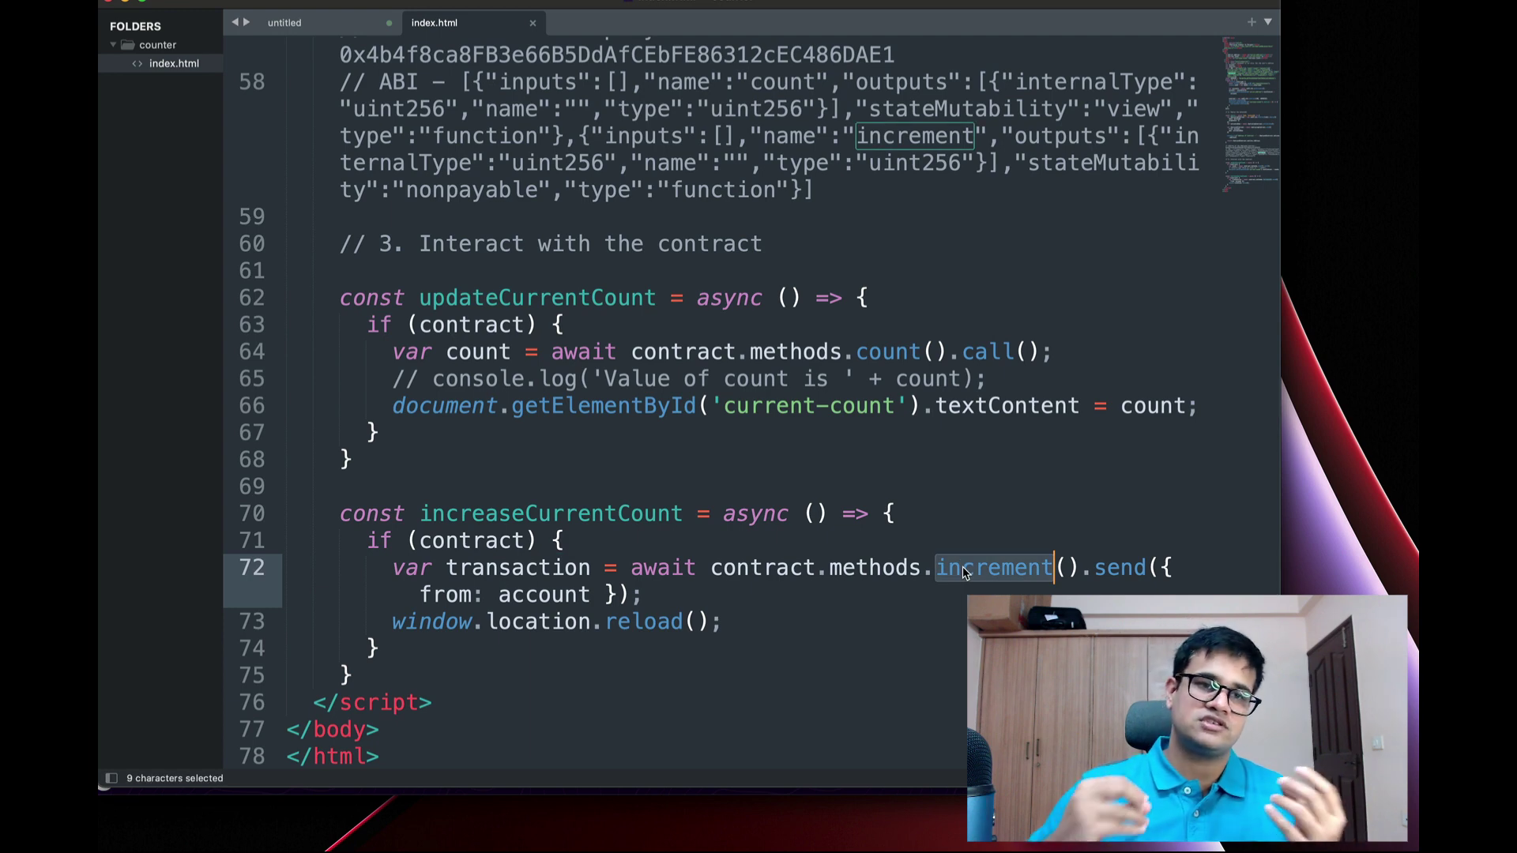
click(1081, 566)
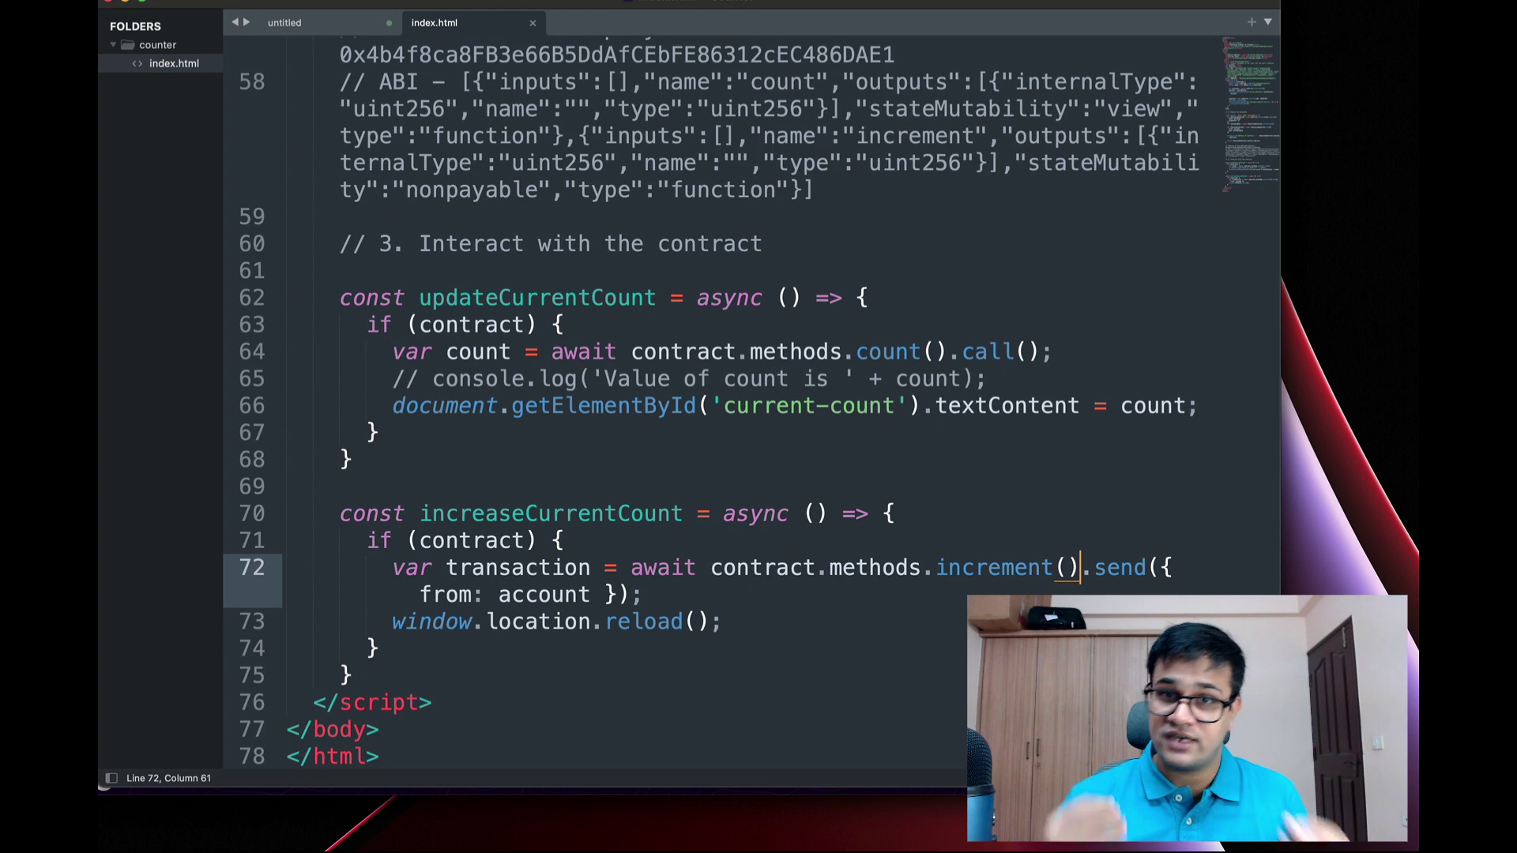